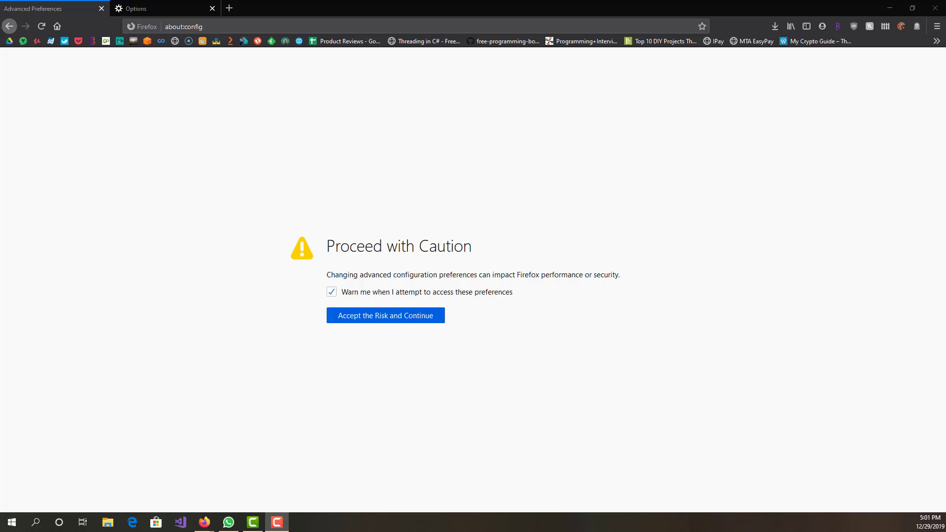
Accept the about:config caution warning and list all advanced preferences, starting with accessibility entries
{"action": "left_click", "coordinate": [167, 26]}
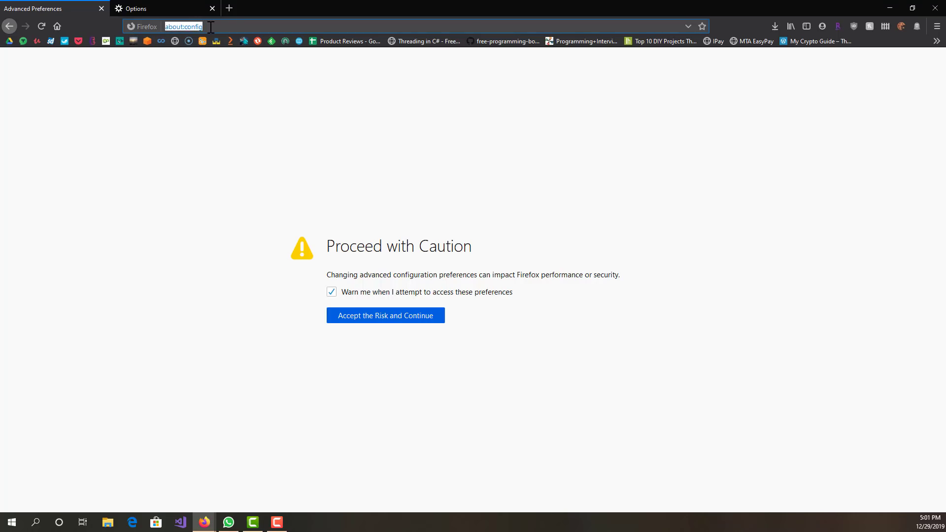
{"action": "mouse_move", "coordinate": [197, 27]}
{"action": "left_mouse_down"}
{"action": "mouse_move", "coordinate": [217, 30]}
{"action": "mouse_move", "coordinate": [204, 26]}
{"action": "left_mouse_up"}
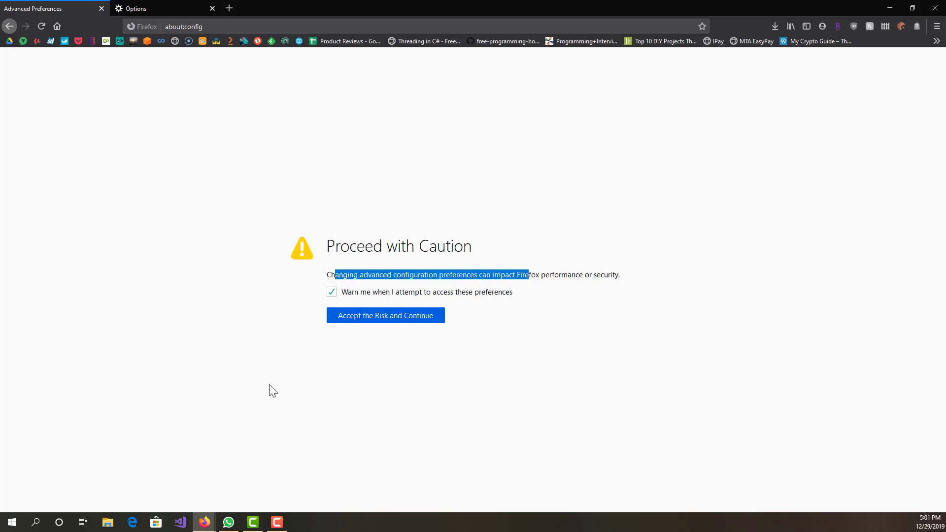
{"action": "left_click", "coordinate": [369, 356]}
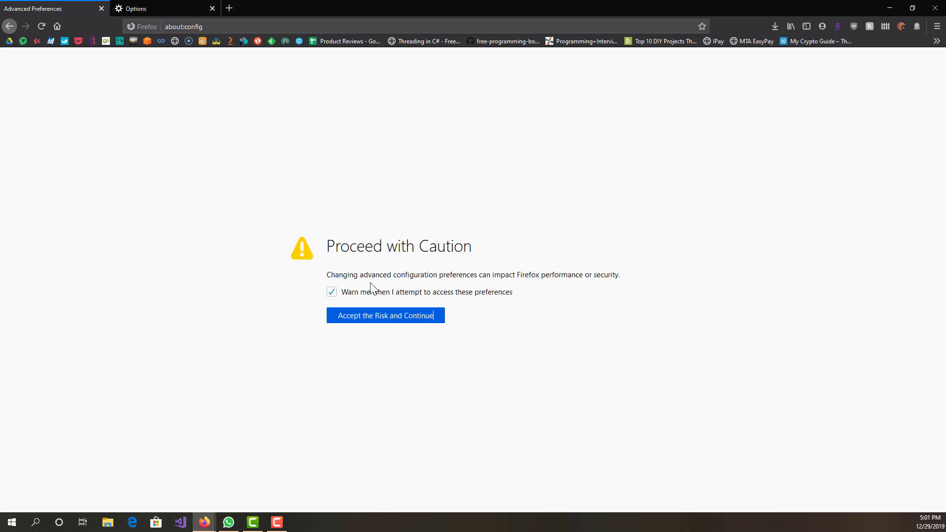
{"action": "left_click", "coordinate": [365, 314]}
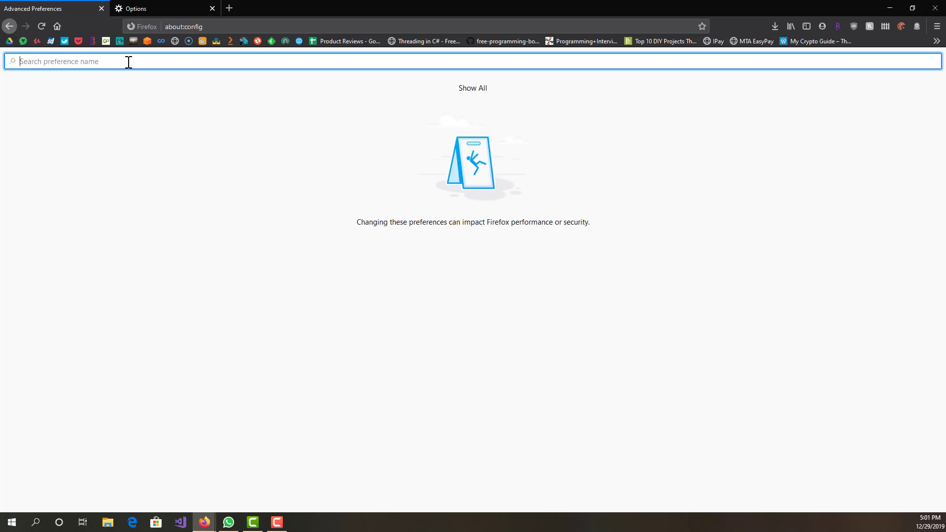
{"action": "left_click", "coordinate": [486, 86]}
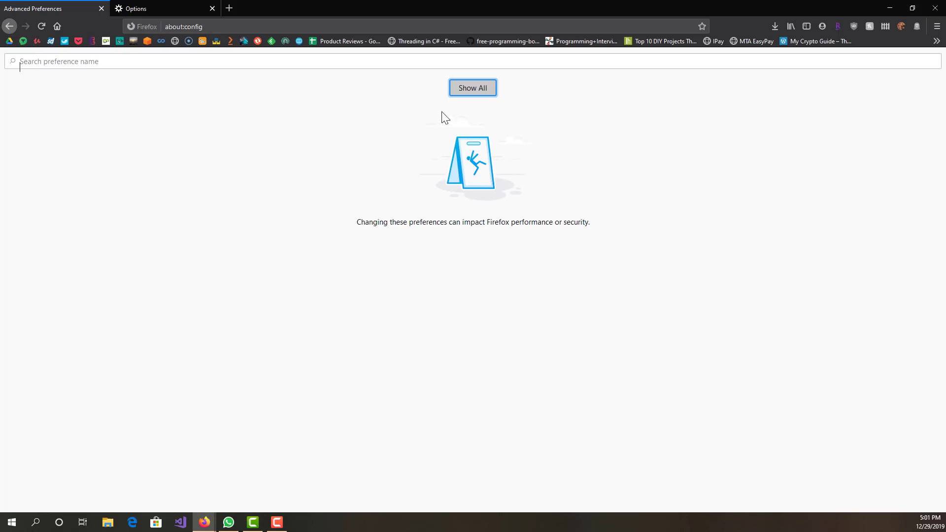
{"action": "scroll", "coordinate": [345, 220], "scroll_direction": "down", "scroll_amount": 8}
{"action": "scroll", "coordinate": [333, 227], "scroll_direction": "down", "scroll_amount": 8}
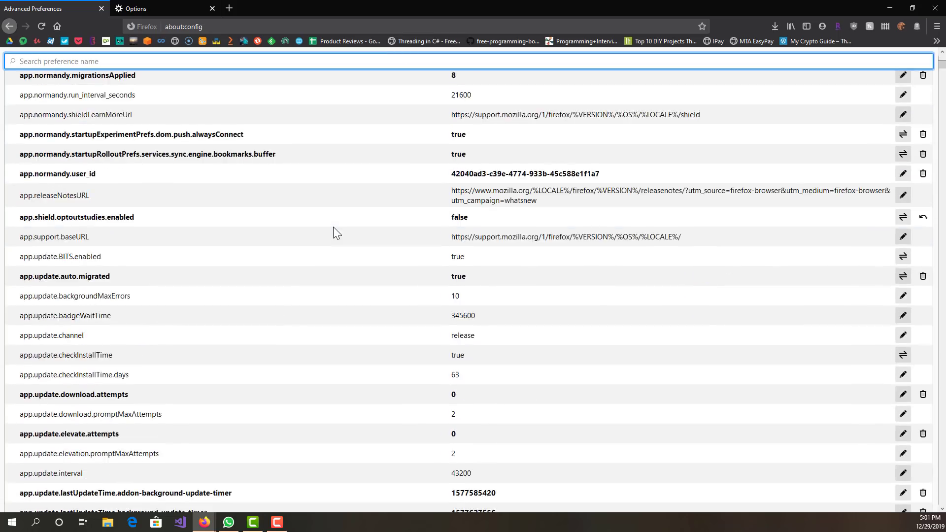
{"action": "scroll", "coordinate": [333, 226], "scroll_direction": "up", "scroll_amount": 15}
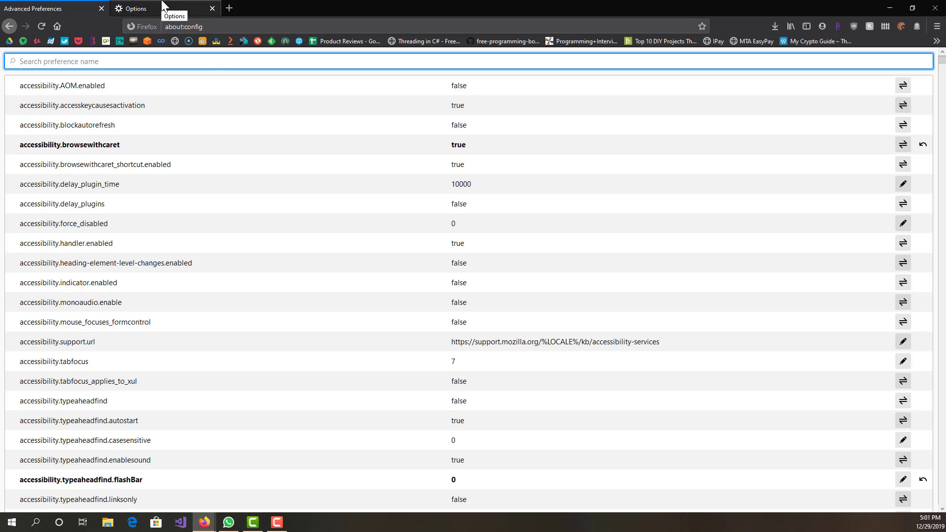
Search the advanced preferences for browser.tabs.remote.autostart
{"action": "type", "text": "brower"}
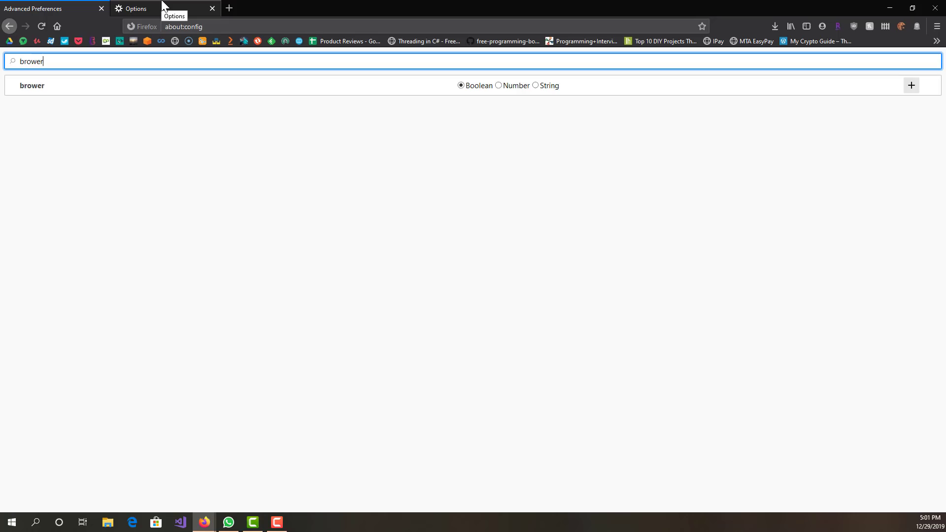
{"action": "key", "text": "BackSpace"}
{"action": "key", "text": "BackSpace"}
{"action": "key", "text": "BackSpace"}
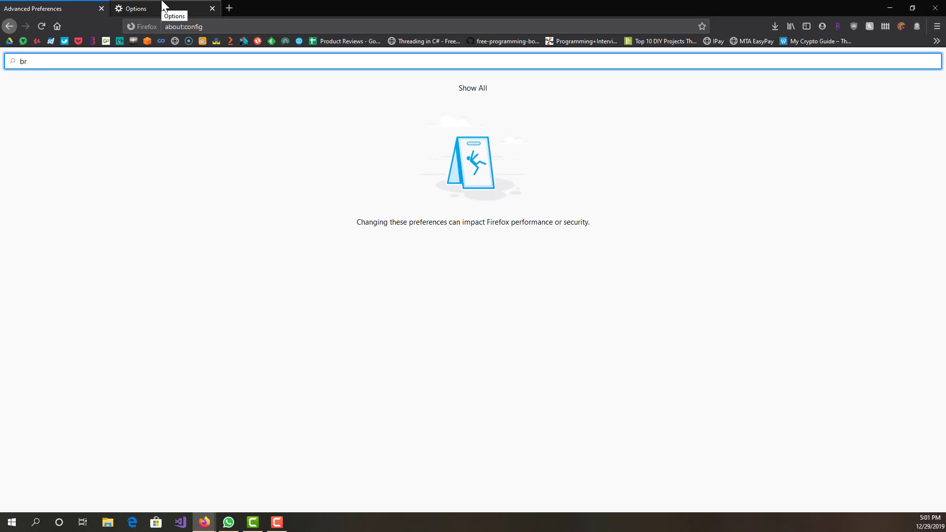
{"action": "type", "text": "owser."}
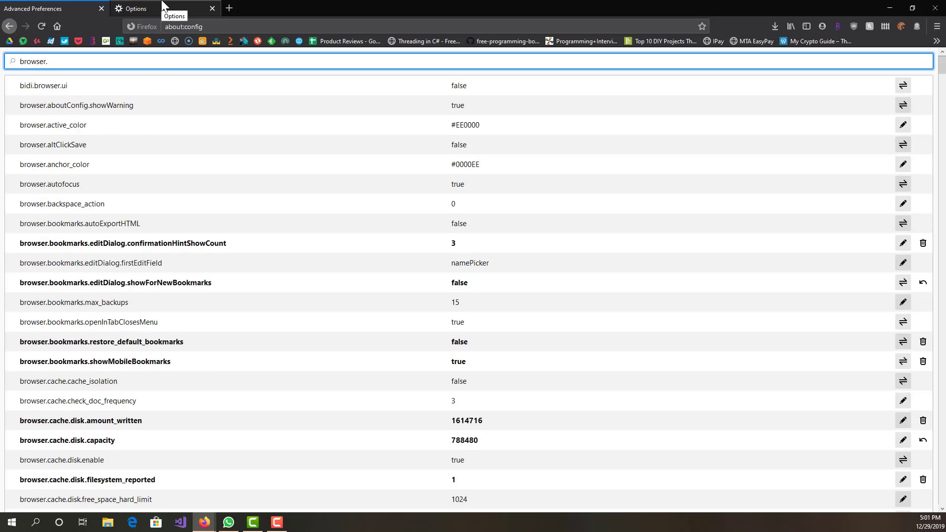
{"action": "type", "text": "ta"}
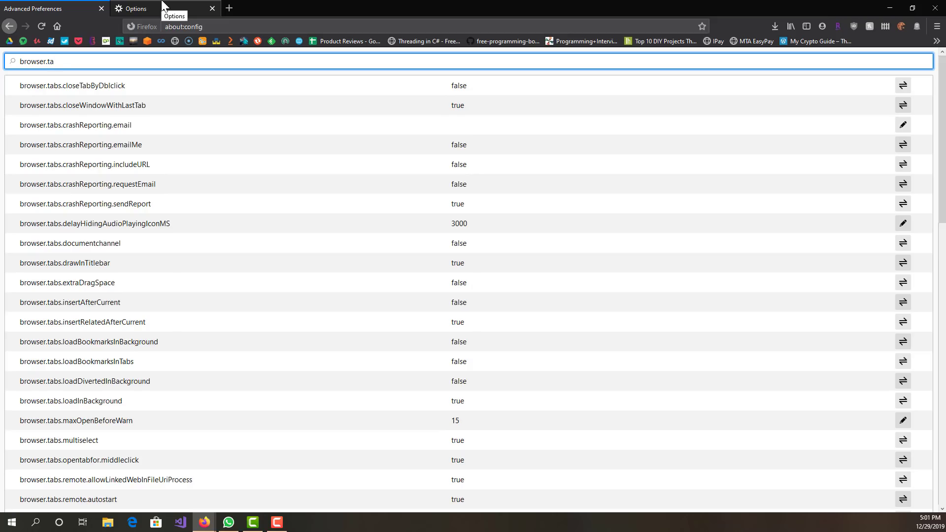
{"action": "type", "text": "bs.remote"}
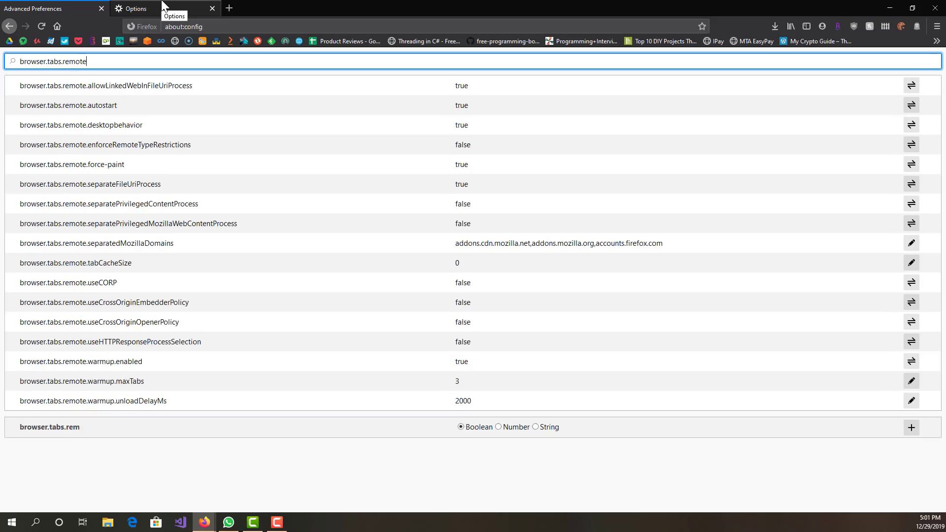
{"action": "type", "text": ".auto"}
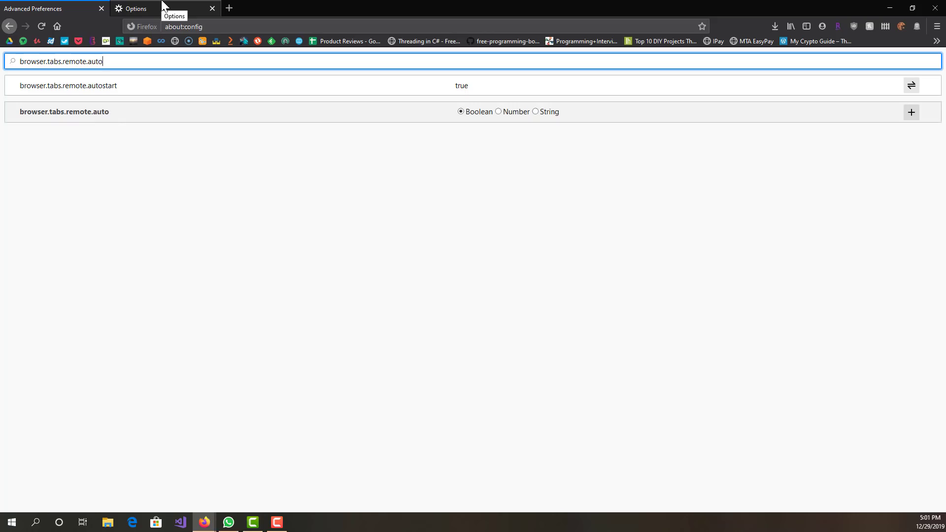
{"action": "type", "text": "start"}
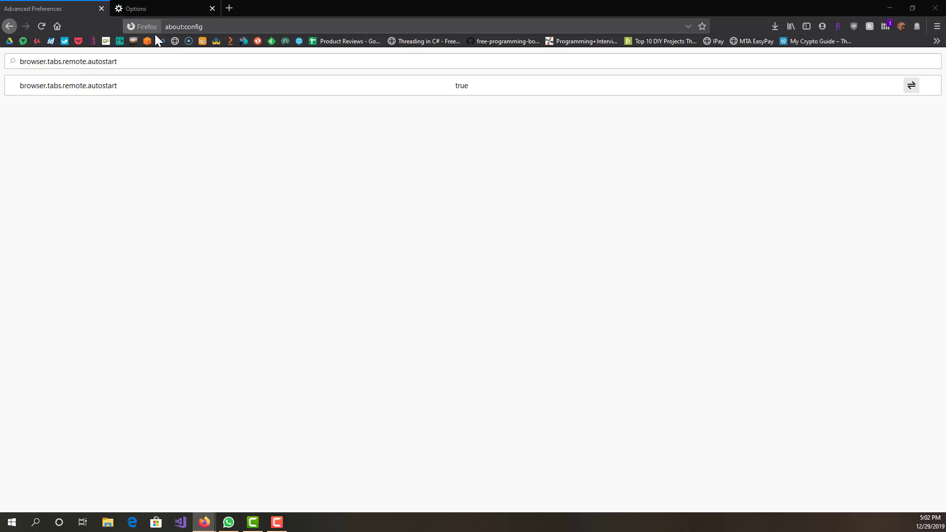
Toggle browser.tabs.remote.autostart to false, then reset it to its default true
{"action": "double_click", "coordinate": [450, 85]}
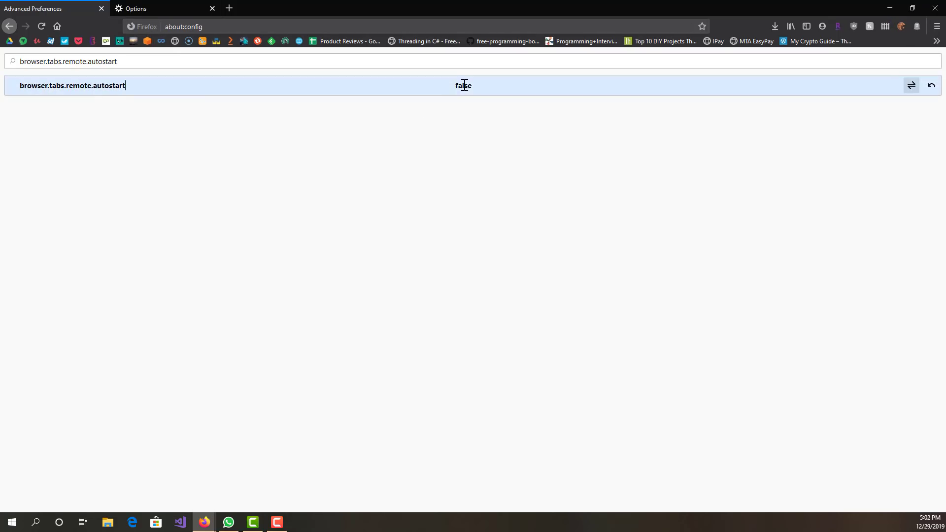
{"action": "right_click", "coordinate": [465, 87]}
{"action": "right_click", "coordinate": [437, 85]}
{"action": "left_click", "coordinate": [403, 85]}
{"action": "double_click", "coordinate": [621, 80]}
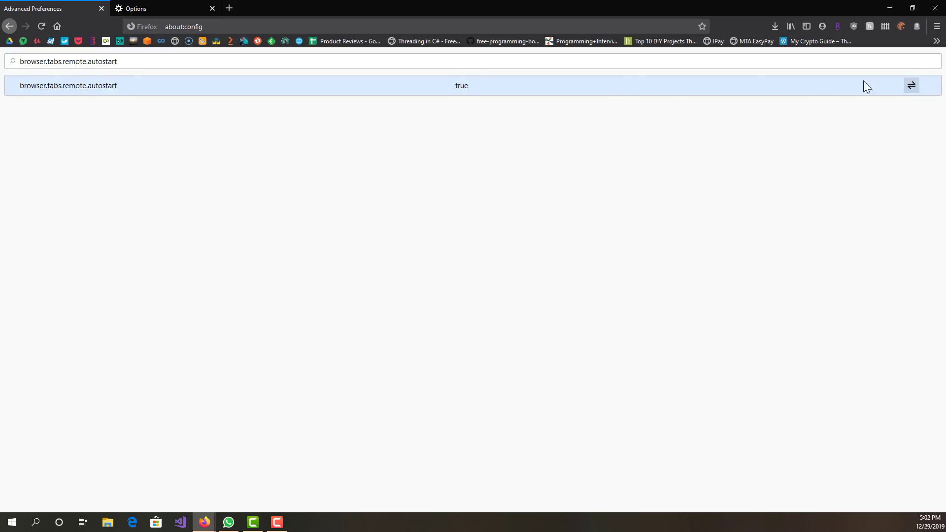
{"action": "left_click", "coordinate": [911, 85]}
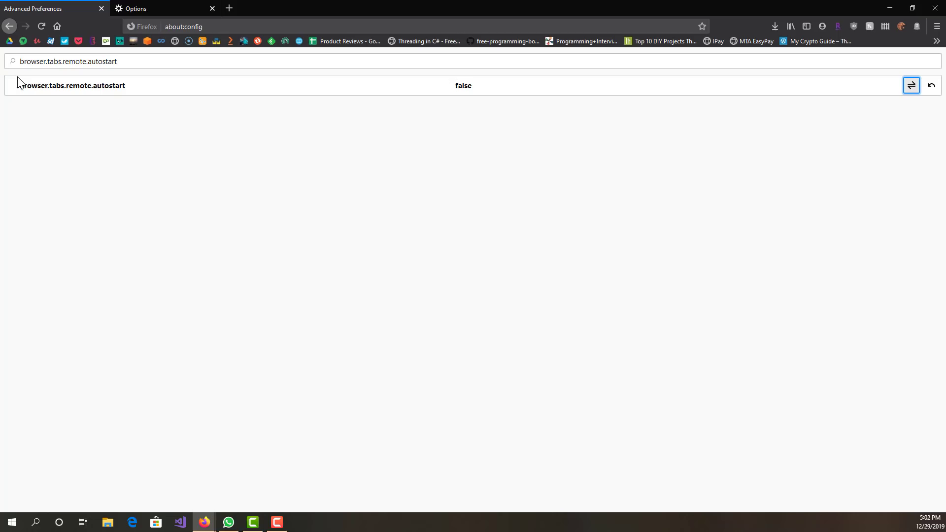
{"action": "left_click_drag", "start_coordinate": [20, 86], "coordinate": [135, 87]}
{"action": "left_click", "coordinate": [133, 88]}
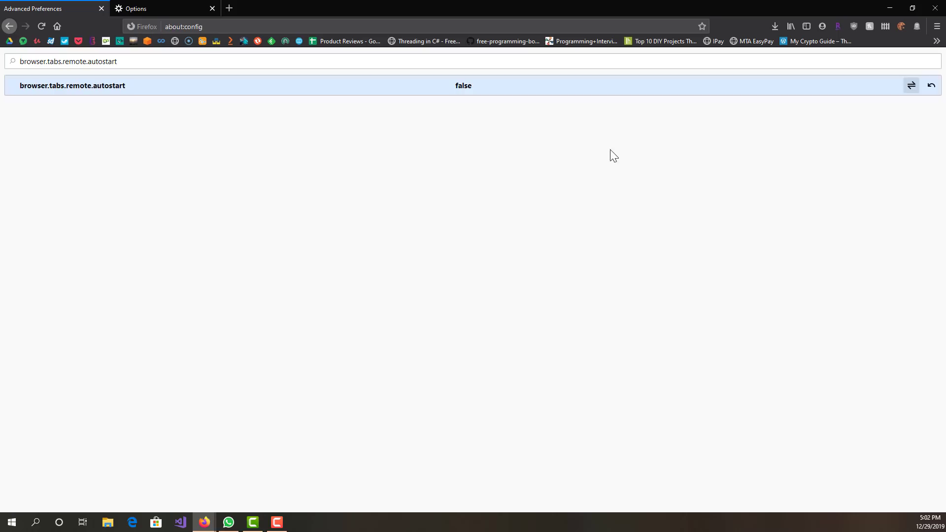
{"action": "left_click", "coordinate": [933, 87]}
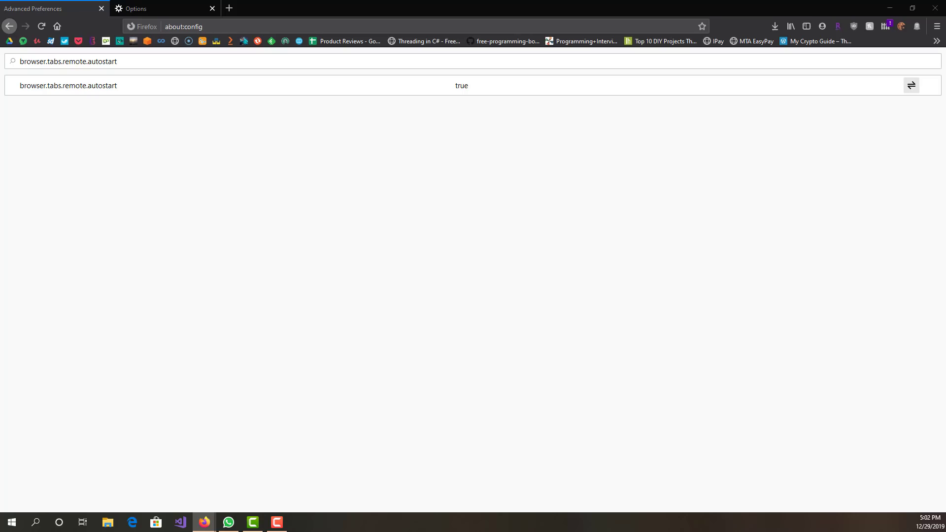
Bring up the General section of the Options page
{"action": "left_click", "coordinate": [190, 7]}
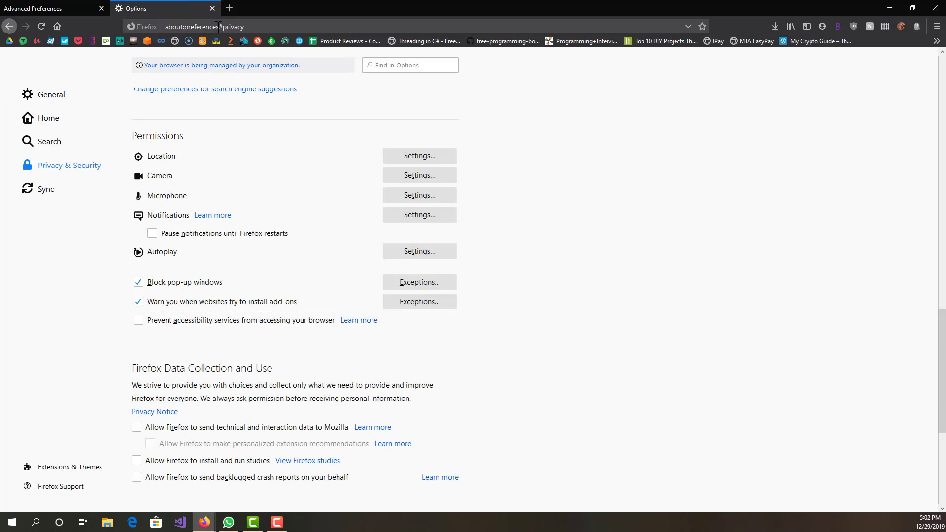
{"action": "left_click", "coordinate": [48, 98]}
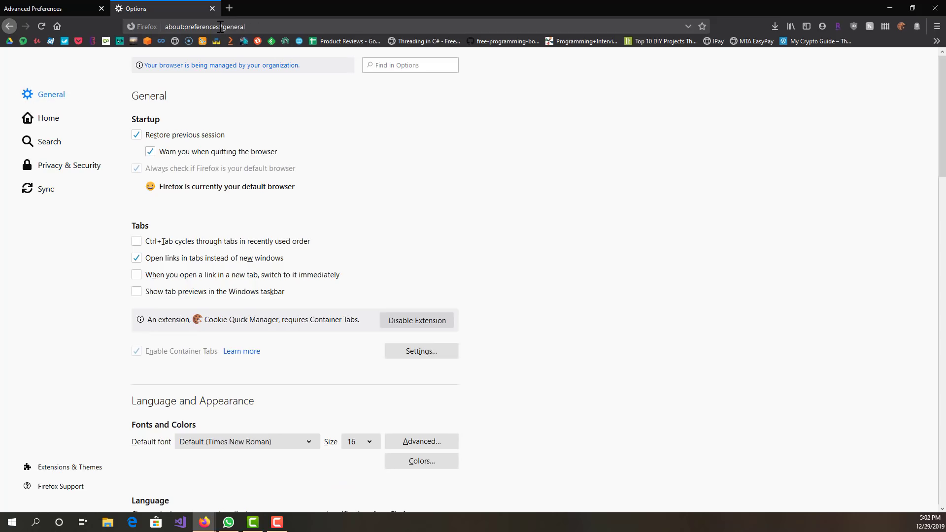
{"action": "left_click_drag", "start_coordinate": [219, 27], "coordinate": [311, 28]}
{"action": "key", "text": "BackSpace"}
{"action": "key", "text": "Return"}
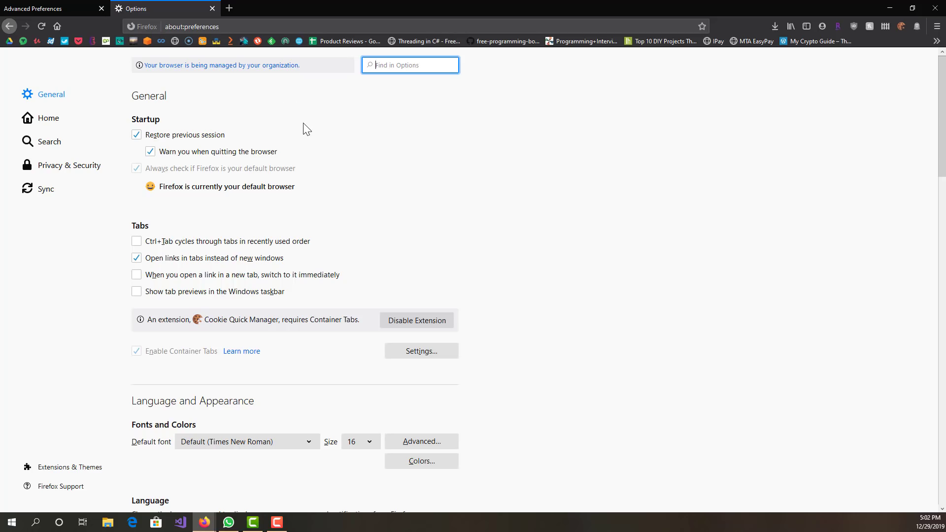
Uncheck 'Use recommended performance settings' to reveal hardware acceleration and process limit
{"action": "scroll", "coordinate": [306, 129], "scroll_direction": "down", "scroll_amount": 7}
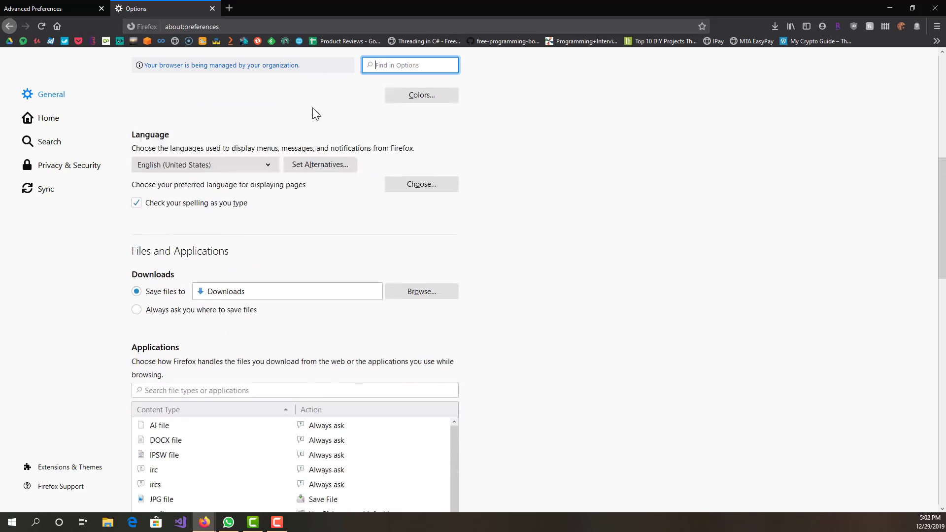
{"action": "scroll", "coordinate": [599, 172], "scroll_direction": "down", "scroll_amount": 14}
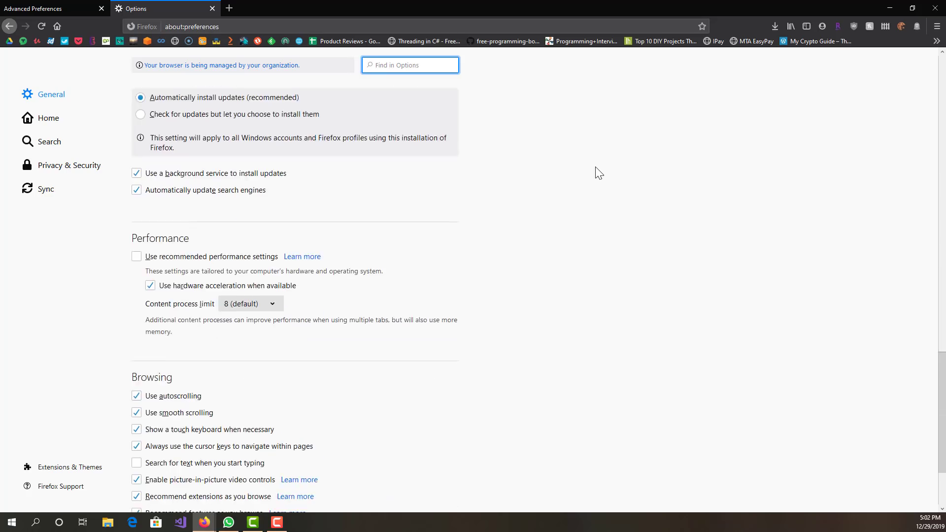
{"action": "scroll", "coordinate": [599, 173], "scroll_direction": "down", "scroll_amount": 2}
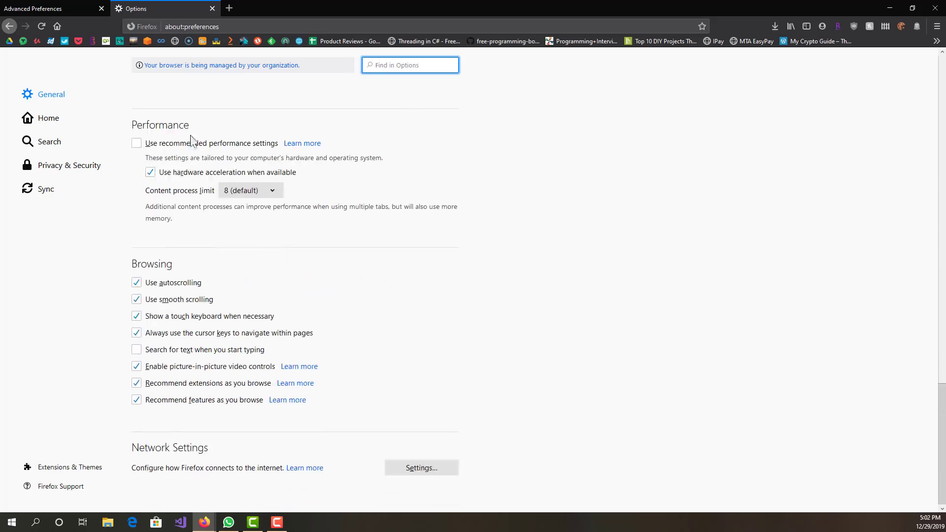
{"action": "left_click_drag", "start_coordinate": [153, 144], "coordinate": [265, 144]}
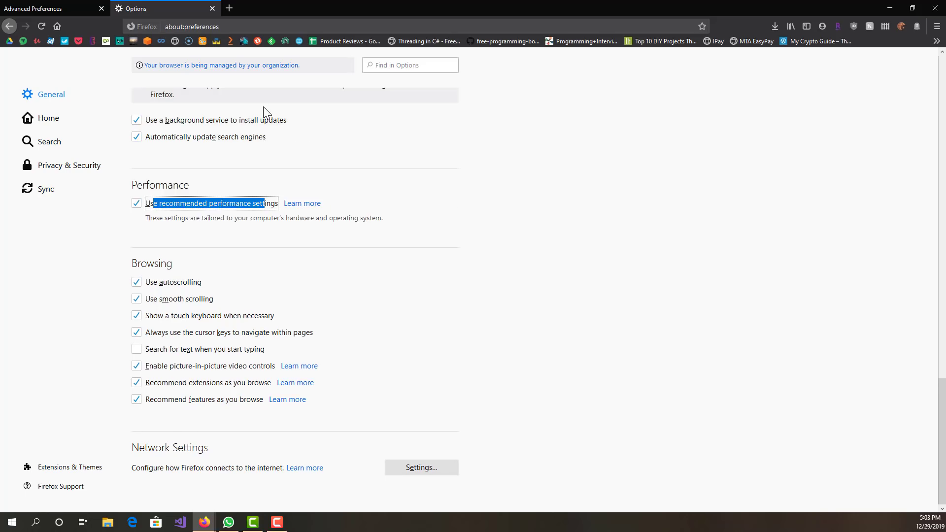
{"action": "left_click", "coordinate": [192, 212]}
{"action": "scroll", "coordinate": [275, 194], "scroll_direction": "down", "scroll_amount": 2}
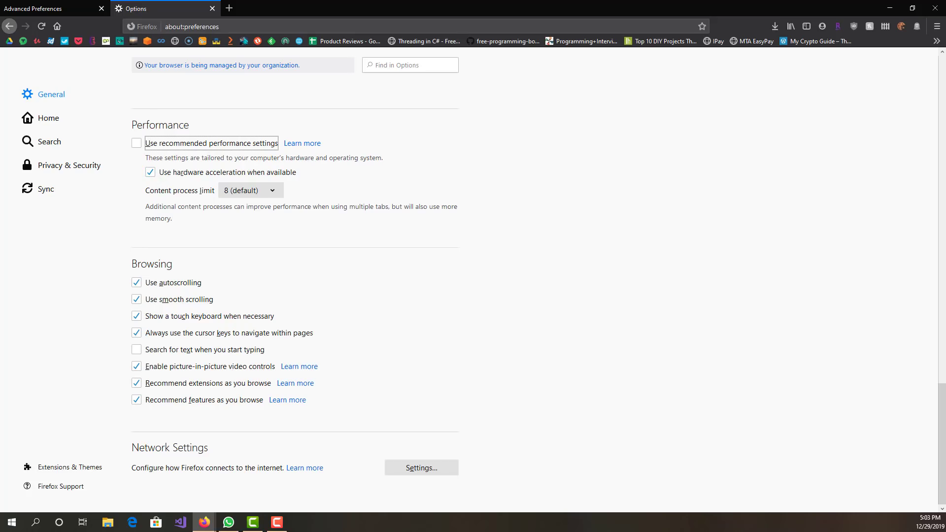
Check the Content process limit choices, leaving it at 8 (default)
{"action": "left_click", "coordinate": [261, 195]}
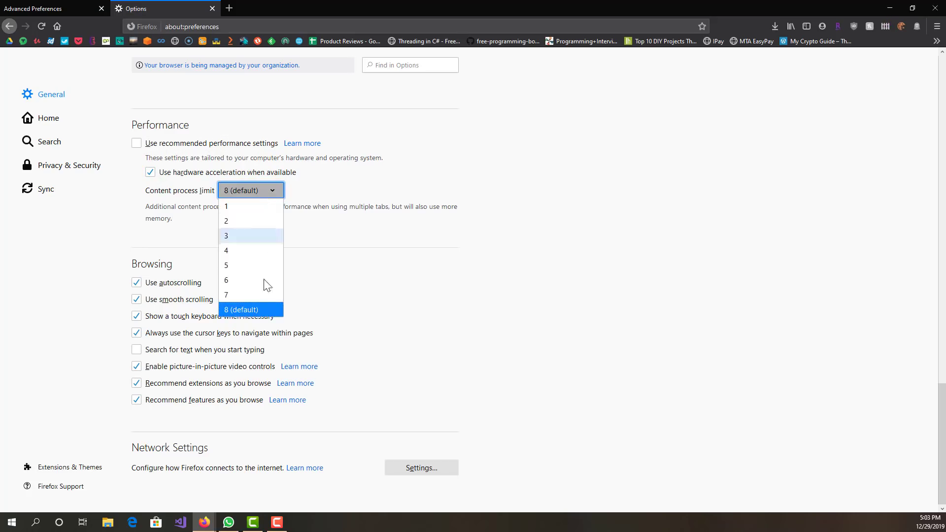
{"action": "left_click", "coordinate": [202, 229]}
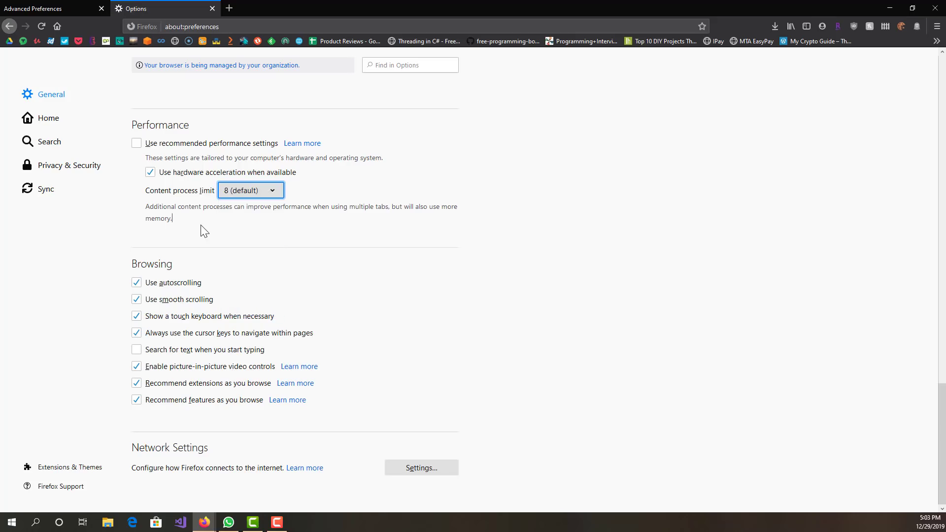
{"action": "left_click", "coordinate": [244, 193]}
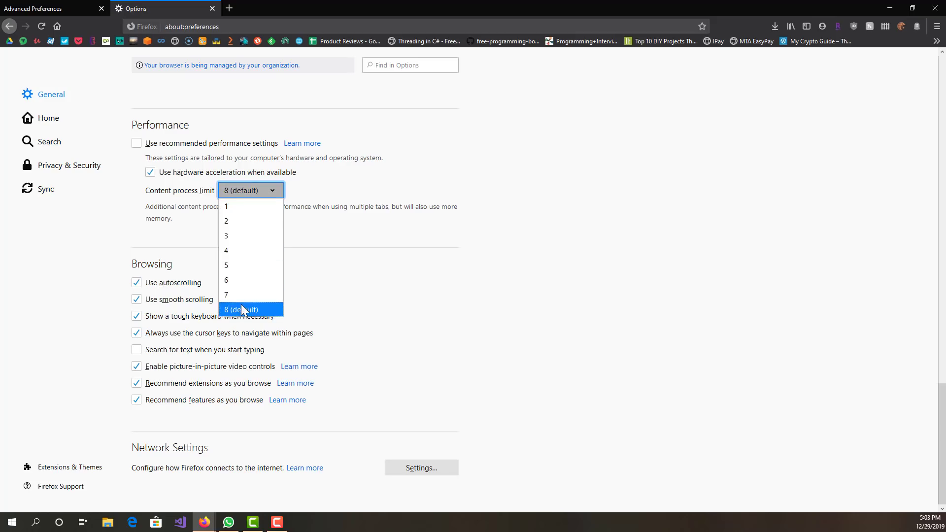
{"action": "left_click", "coordinate": [193, 229]}
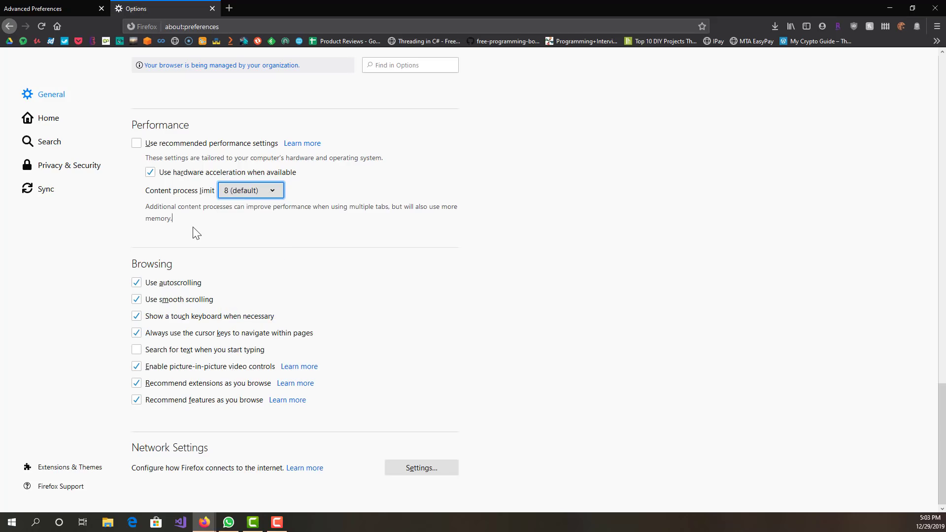
{"action": "left_click", "coordinate": [241, 194]}
{"action": "left_click", "coordinate": [311, 243]}
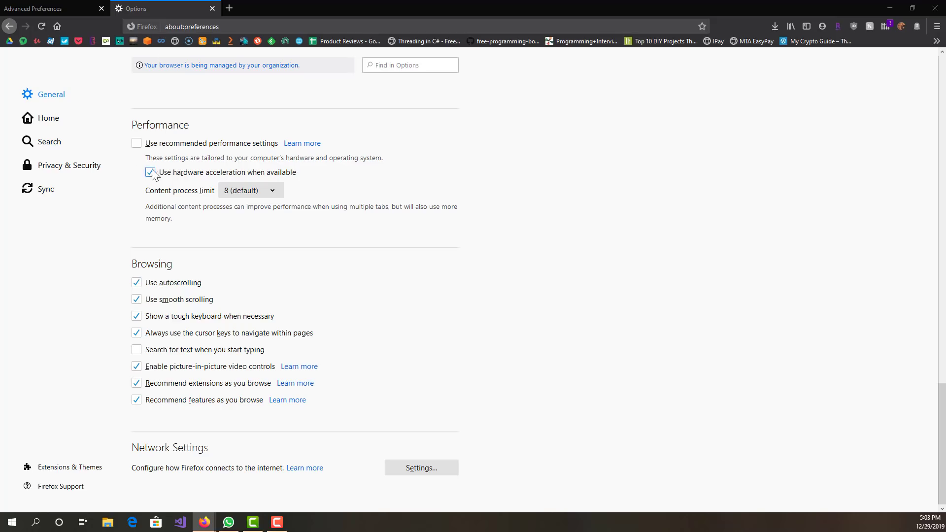
{"action": "left_click", "coordinate": [242, 189]}
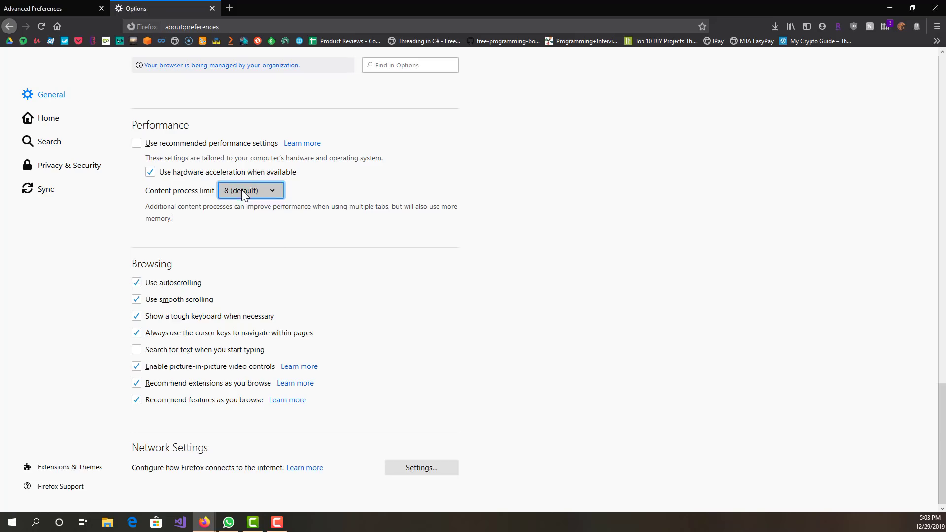
{"action": "left_click", "coordinate": [318, 246]}
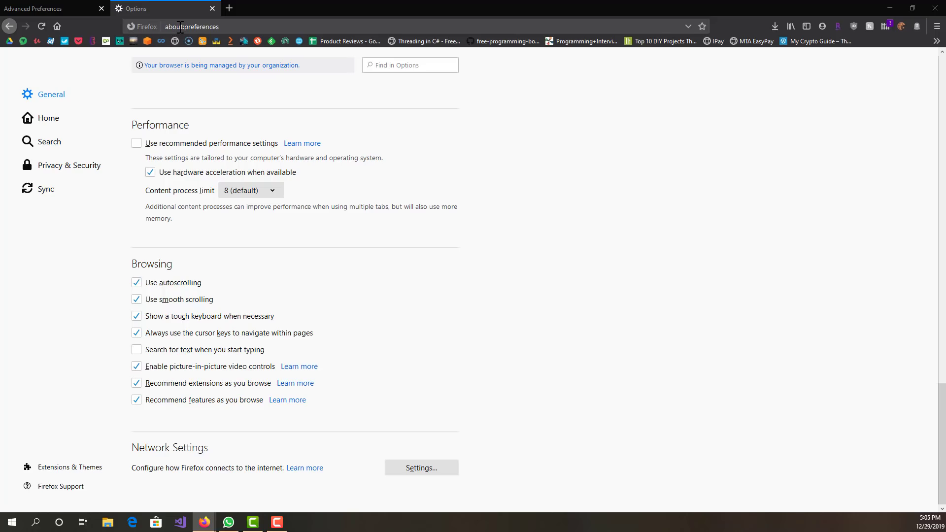
Check 'Prevent accessibility services' under Privacy & Security Permissions, then cancel the restart
{"action": "left_click", "coordinate": [90, 163]}
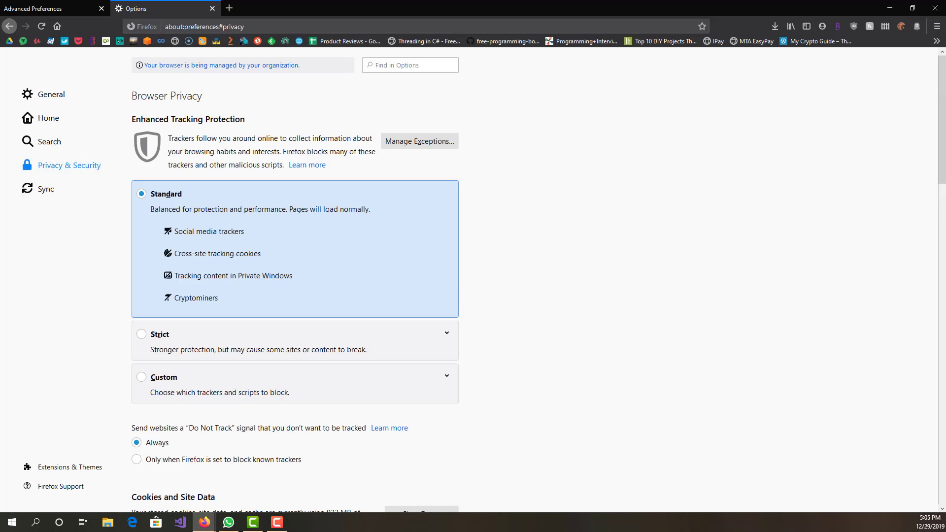
{"action": "scroll", "coordinate": [434, 315], "scroll_direction": "down", "scroll_amount": 5}
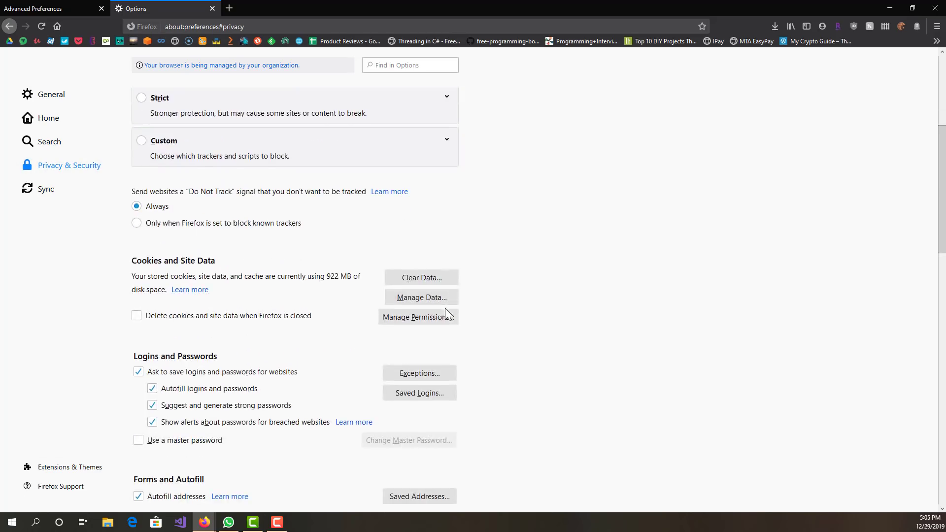
{"action": "scroll", "coordinate": [472, 307], "scroll_direction": "down", "scroll_amount": 15}
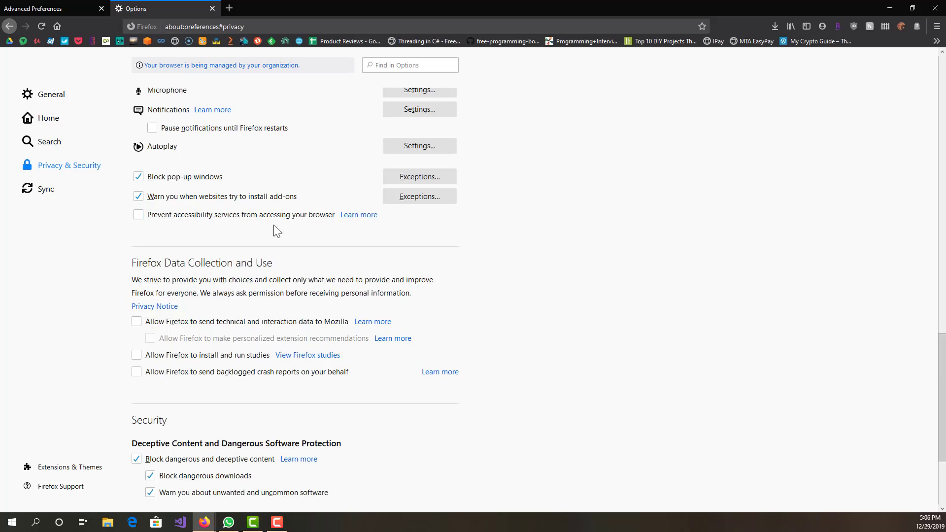
{"action": "left_click", "coordinate": [302, 214]}
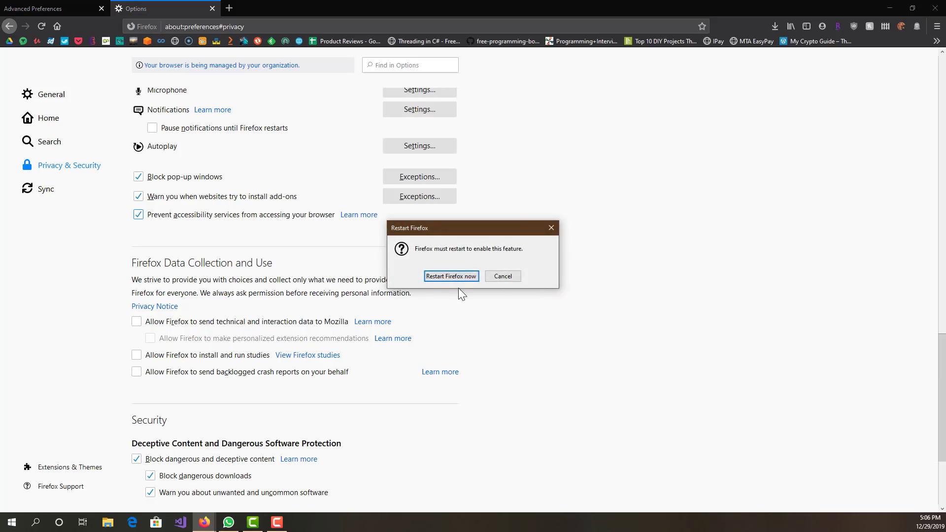
{"action": "left_click", "coordinate": [513, 275]}
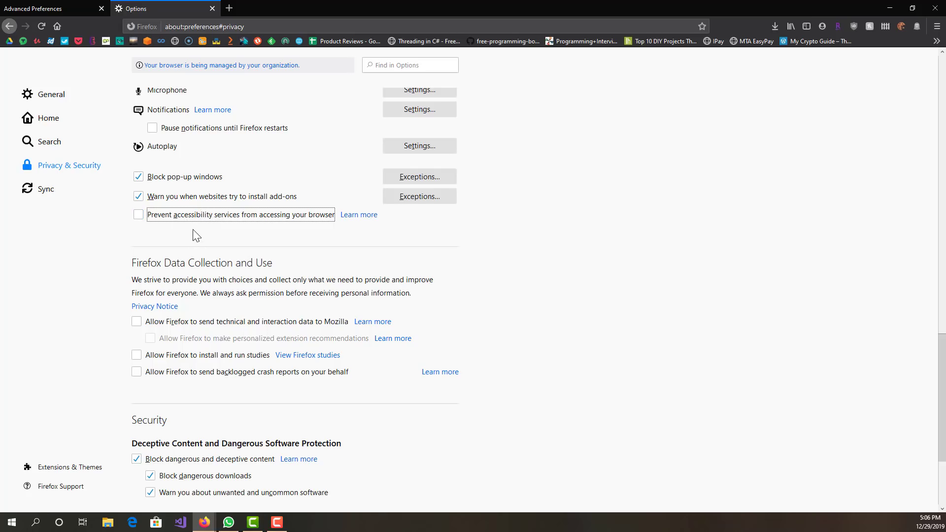
{"action": "left_click", "coordinate": [260, 237]}
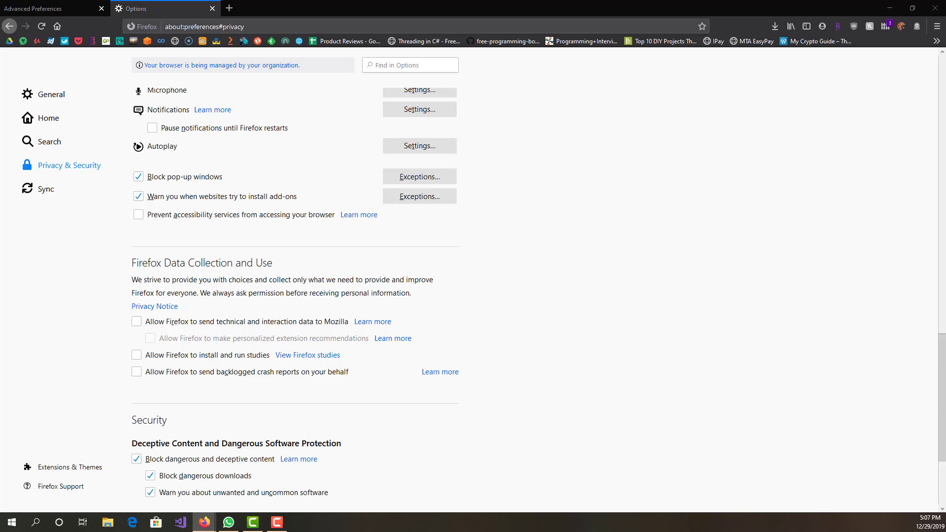
{"action": "scroll", "coordinate": [261, 190], "scroll_direction": "down", "scroll_amount": 2}
{"action": "scroll", "coordinate": [328, 189], "scroll_direction": "up", "scroll_amount": 7}
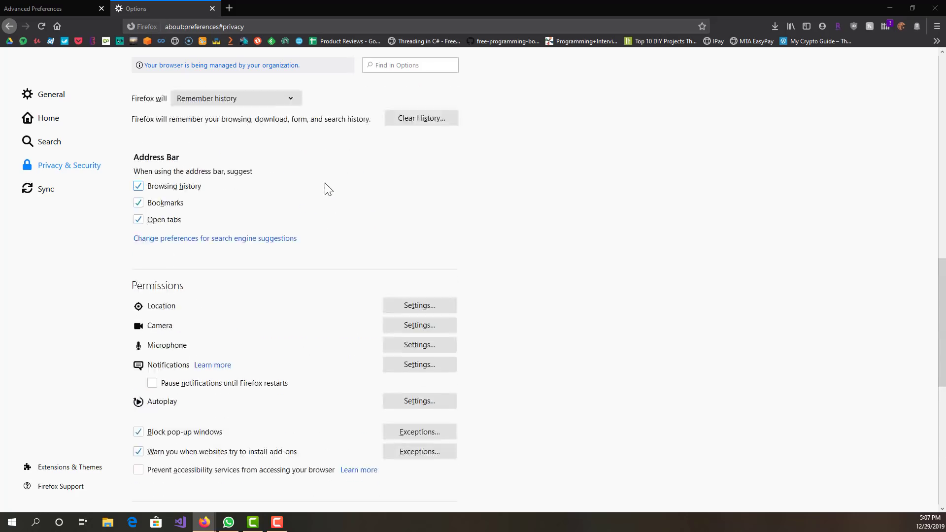
{"action": "scroll", "coordinate": [328, 189], "scroll_direction": "up", "scroll_amount": 10}
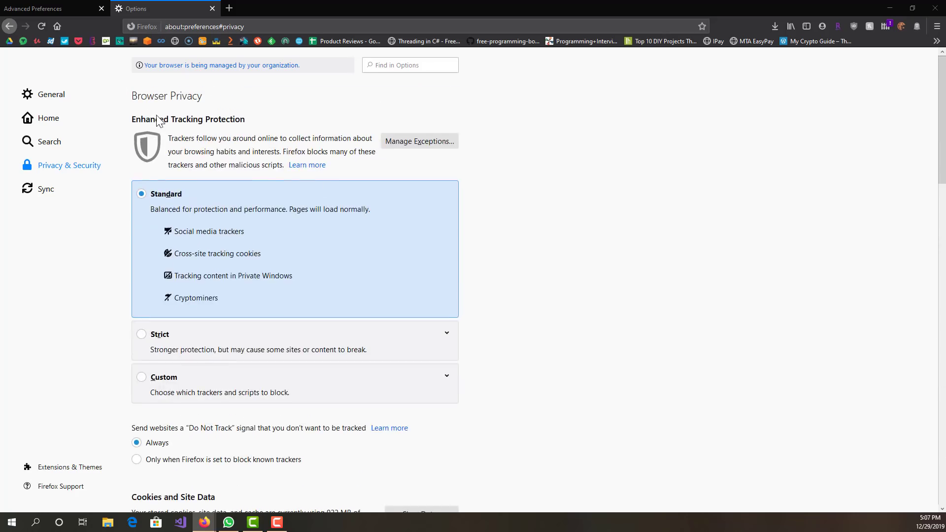
{"action": "left_click_drag", "start_coordinate": [157, 119], "coordinate": [214, 117]}
{"action": "double_click", "coordinate": [213, 117]}
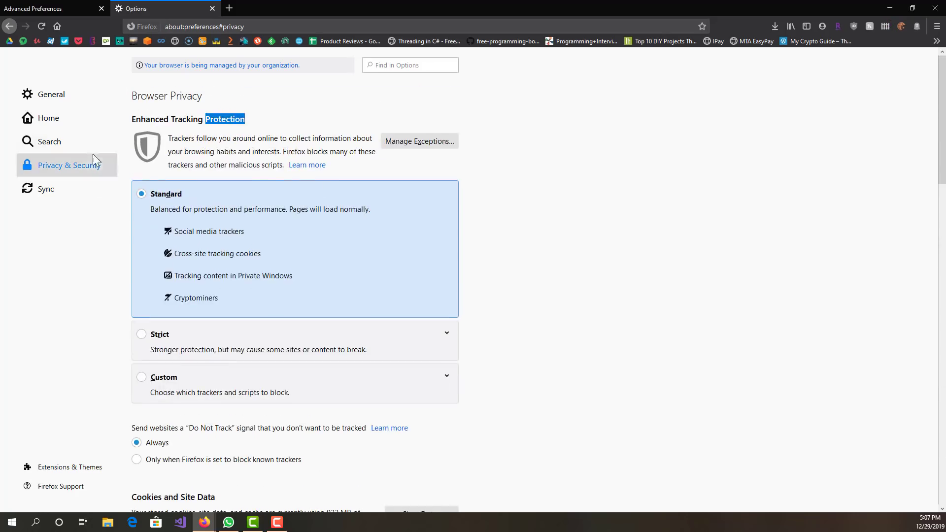
{"action": "left_click", "coordinate": [204, 119]}
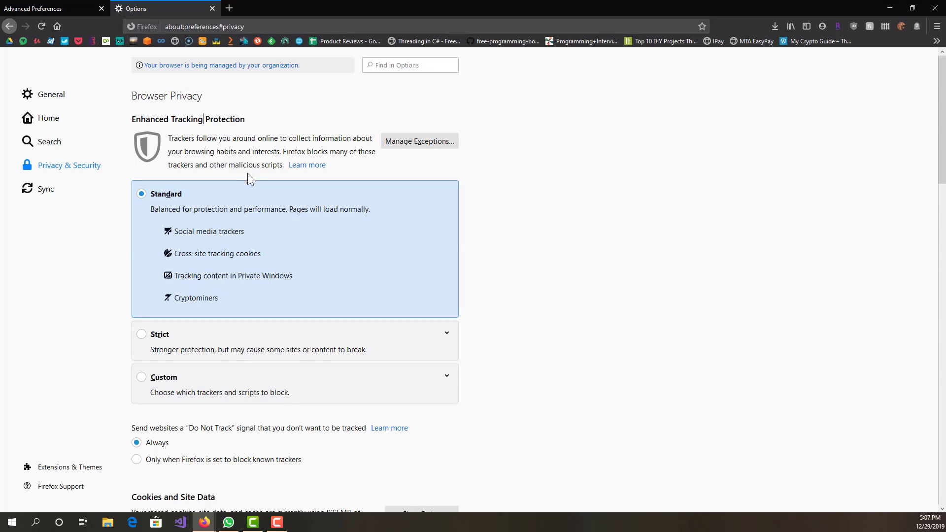
{"action": "scroll", "coordinate": [229, 112], "scroll_direction": "down", "scroll_amount": 2}
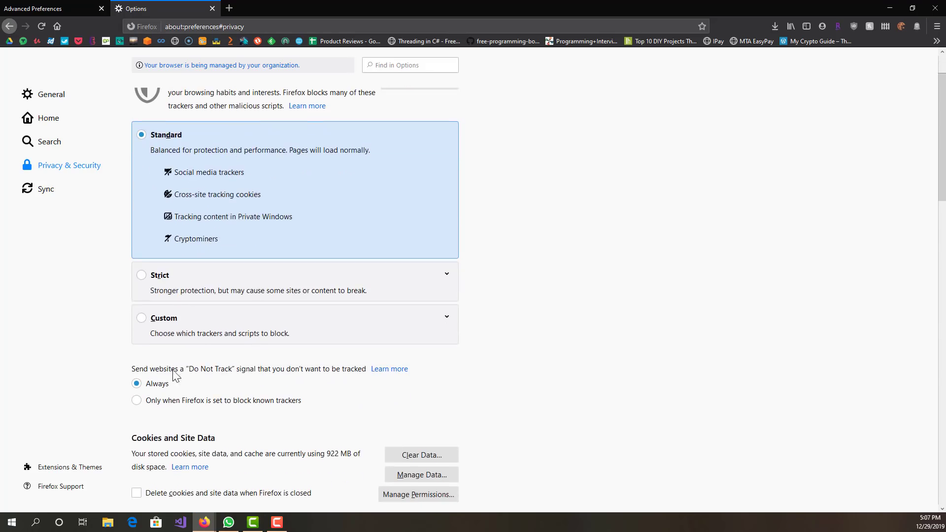
{"action": "left_click_drag", "start_coordinate": [146, 384], "coordinate": [177, 385]}
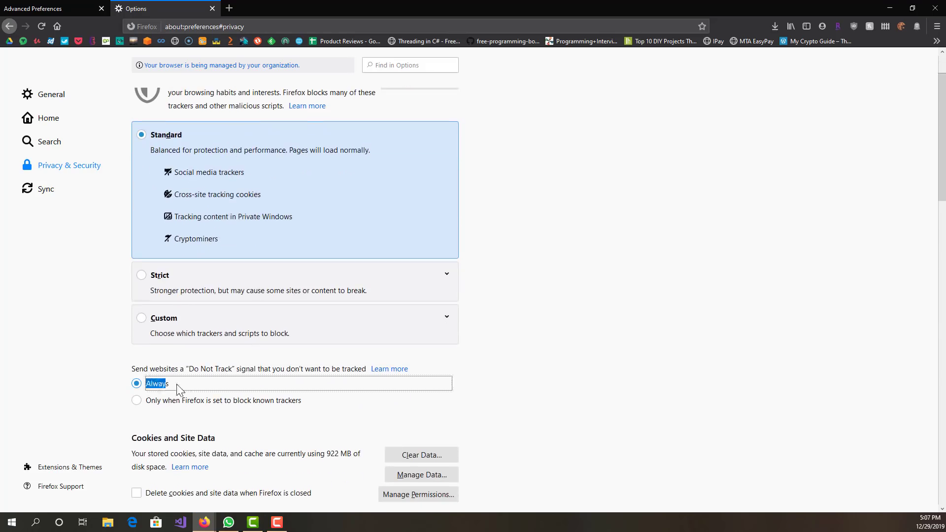
{"action": "triple_click", "coordinate": [165, 369]}
{"action": "left_click", "coordinate": [220, 368]}
{"action": "left_click_drag", "start_coordinate": [125, 403], "coordinate": [103, 402]}
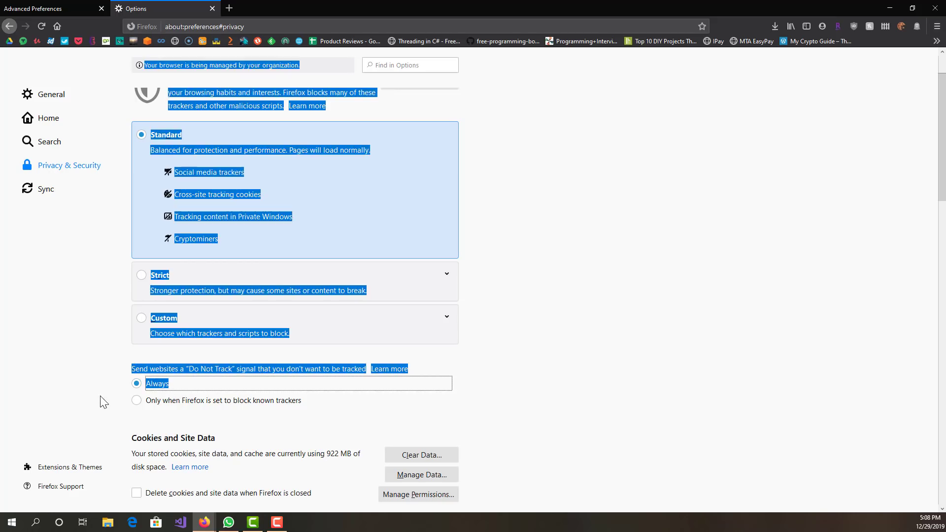
{"action": "left_click", "coordinate": [115, 392]}
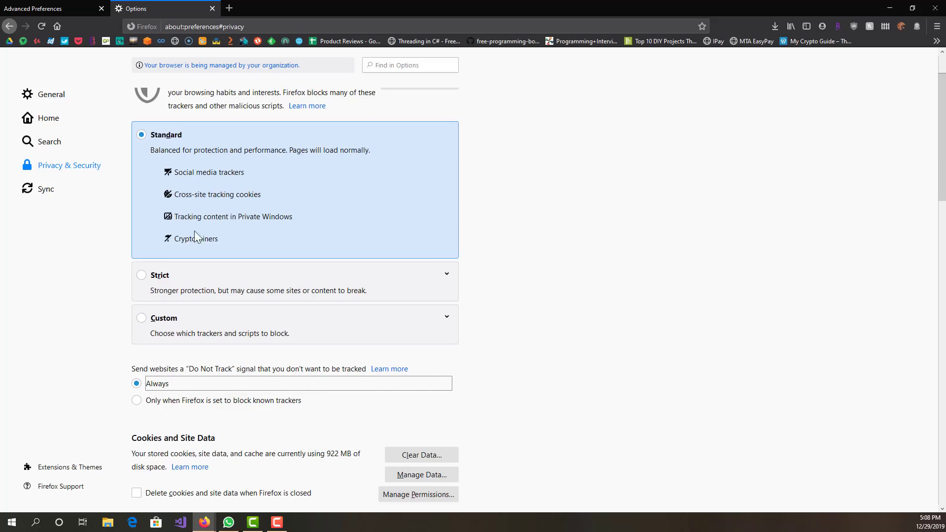
{"action": "left_click_drag", "start_coordinate": [178, 149], "coordinate": [235, 151]}
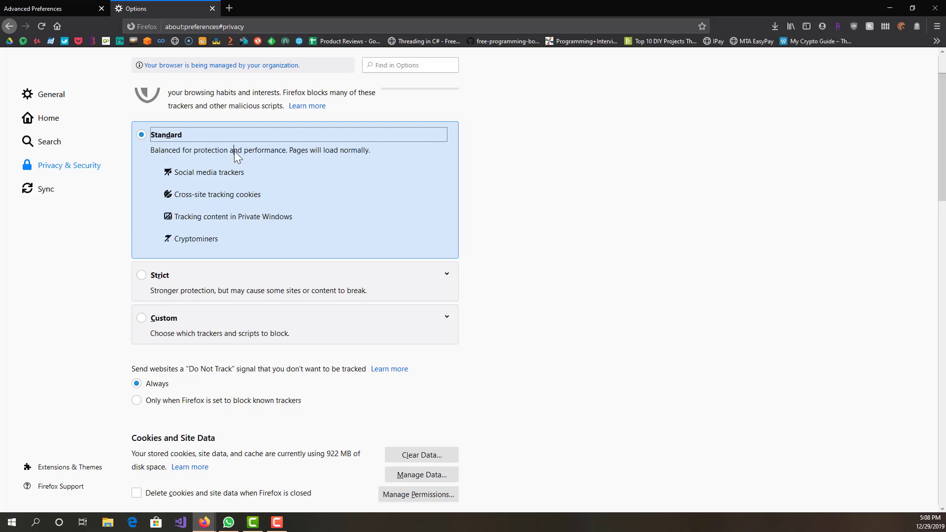
{"action": "triple_click", "coordinate": [241, 151]}
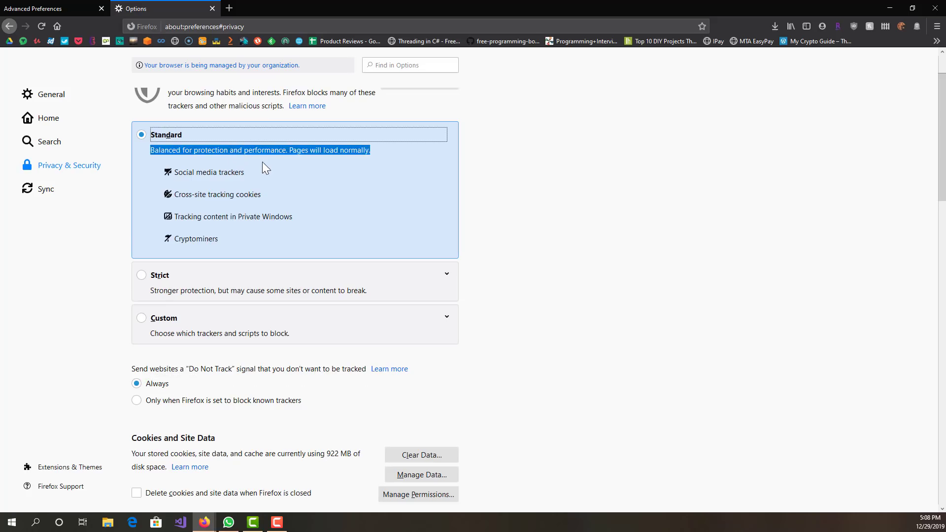
{"action": "left_click", "coordinate": [263, 163]}
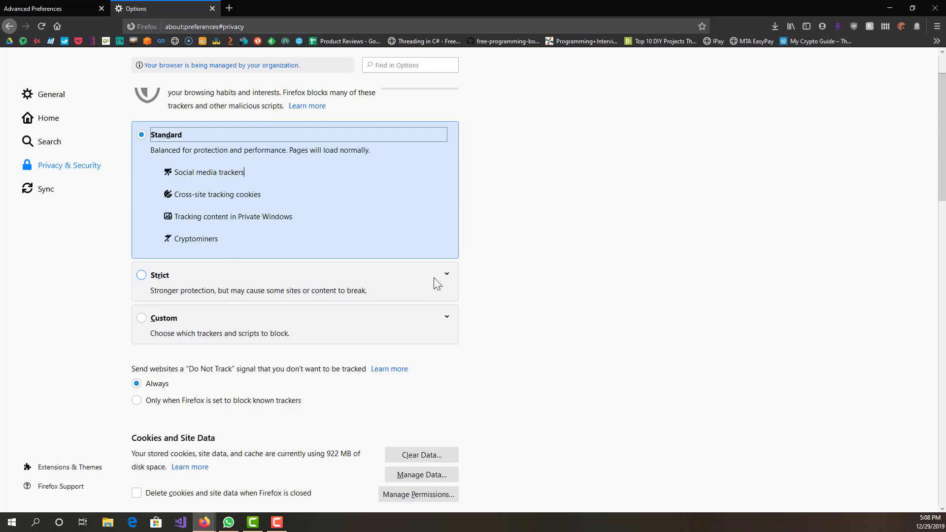
Expand the Strict tracking protection level to see what it blocks
{"action": "left_click", "coordinate": [447, 275]}
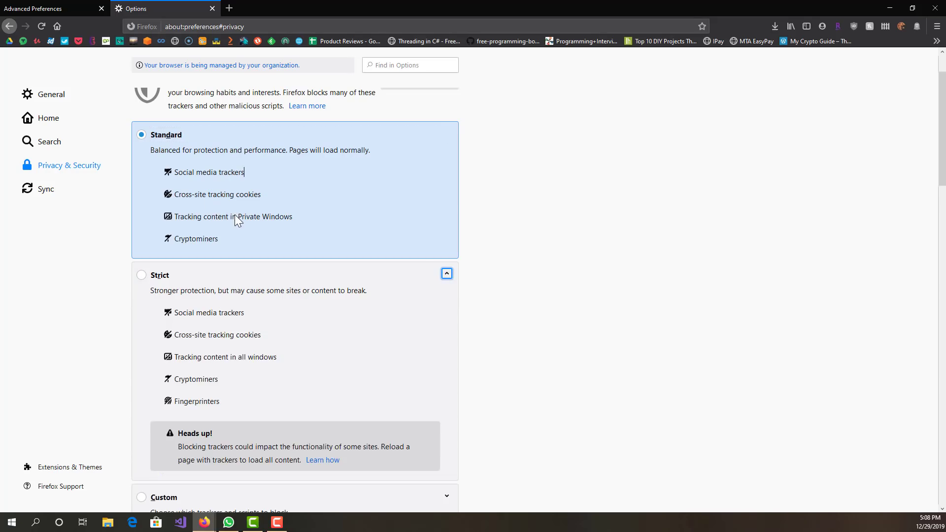
{"action": "scroll", "coordinate": [235, 215], "scroll_direction": "down", "scroll_amount": 1}
{"action": "scroll", "coordinate": [235, 217], "scroll_direction": "up", "scroll_amount": 2}
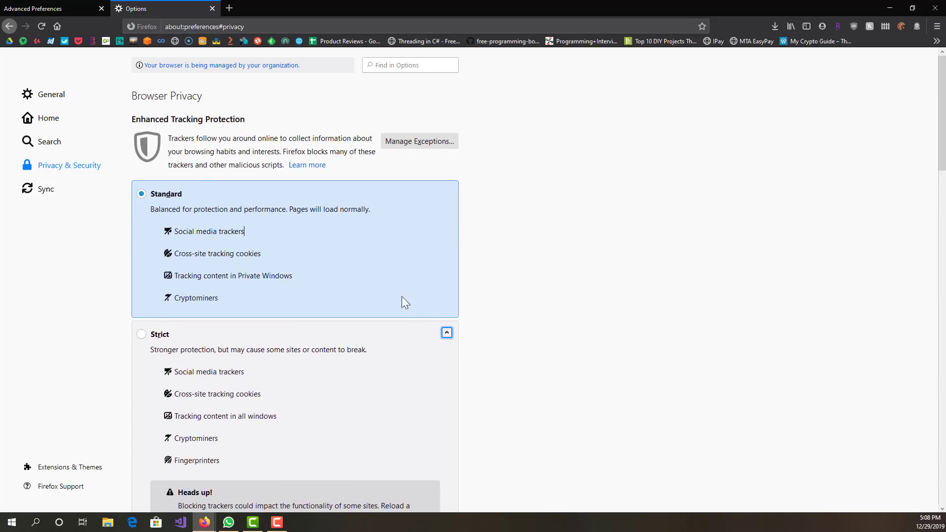
{"action": "scroll", "coordinate": [412, 321], "scroll_direction": "down", "scroll_amount": 3}
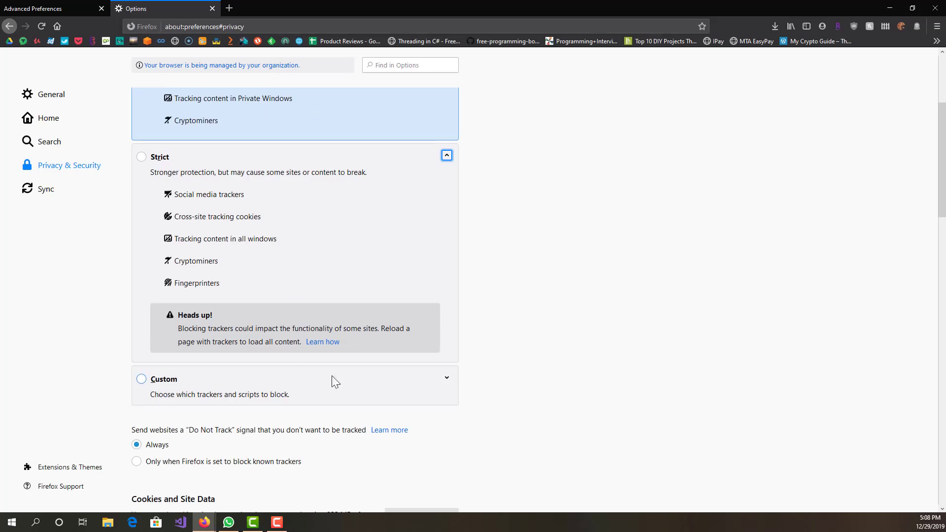
Expand the Custom level and view the Tracking content choices without changing them
{"action": "left_click", "coordinate": [448, 379]}
{"action": "scroll", "coordinate": [375, 379], "scroll_direction": "down", "scroll_amount": 3}
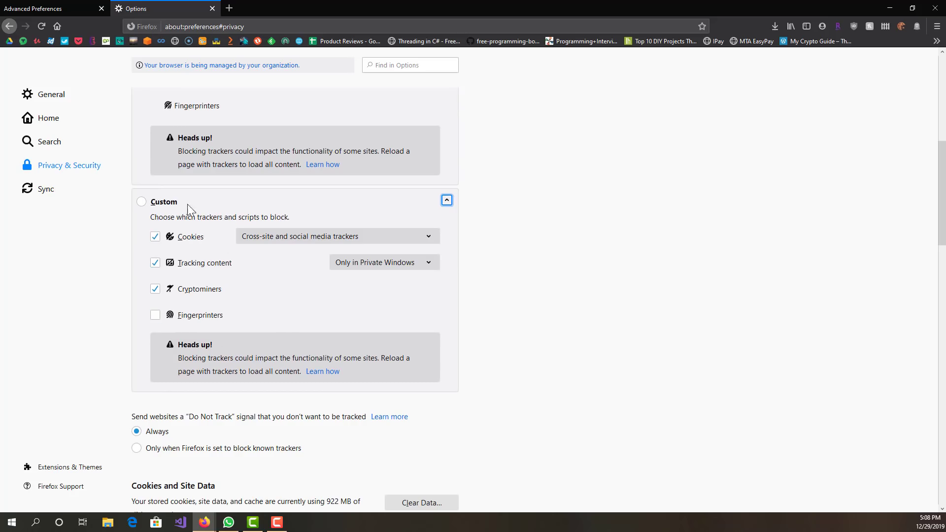
{"action": "left_click", "coordinate": [446, 200]}
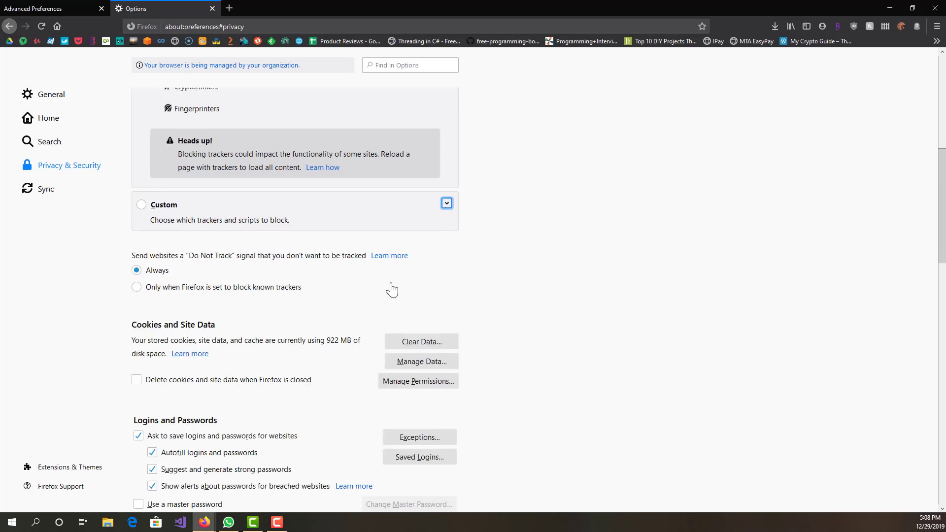
{"action": "scroll", "coordinate": [414, 257], "scroll_direction": "up", "scroll_amount": 4}
{"action": "scroll", "coordinate": [420, 345], "scroll_direction": "down", "scroll_amount": 1}
{"action": "scroll", "coordinate": [420, 346], "scroll_direction": "down", "scroll_amount": 3}
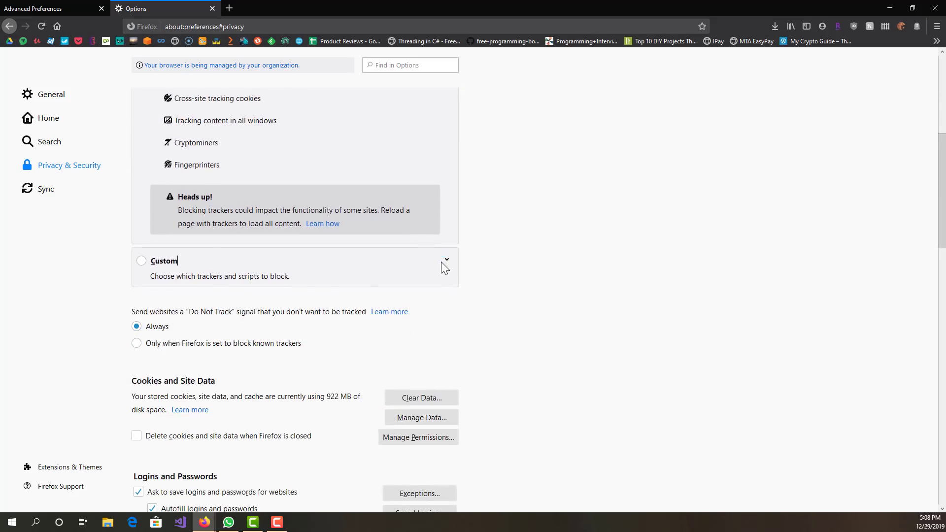
{"action": "left_click", "coordinate": [444, 261]}
{"action": "left_click", "coordinate": [395, 322]}
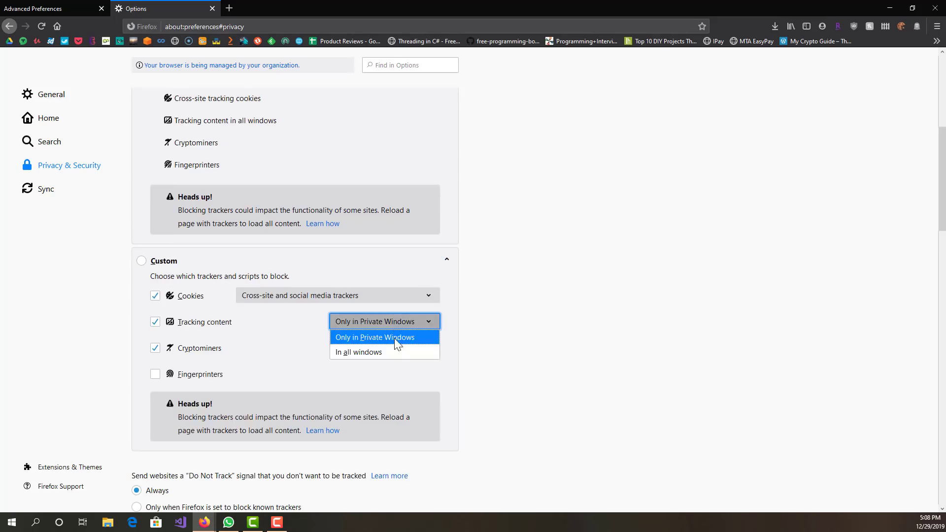
{"action": "left_click", "coordinate": [392, 321]}
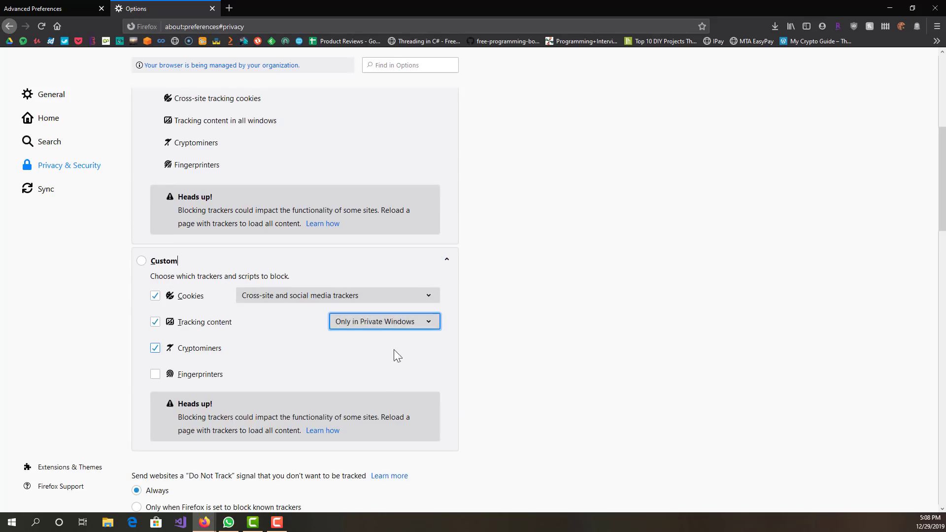
Collapse Custom and Strict, keeping Standard, and return to the Advanced Preferences tab
{"action": "left_click", "coordinate": [447, 260]}
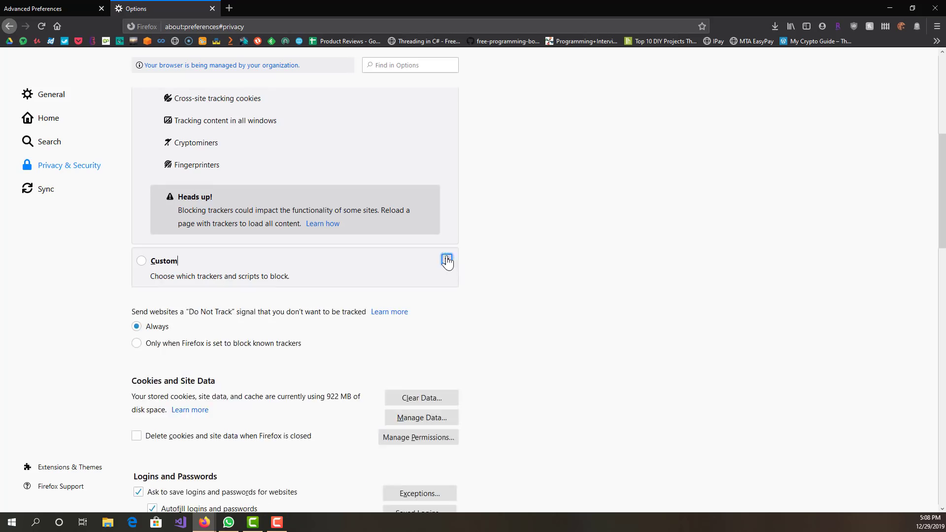
{"action": "scroll", "coordinate": [442, 258], "scroll_direction": "up", "scroll_amount": 4}
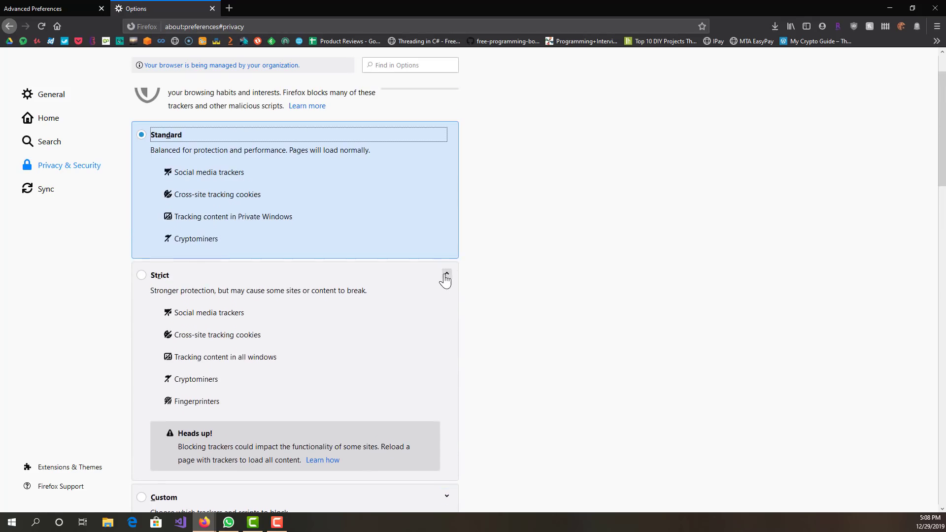
{"action": "left_click", "coordinate": [446, 274]}
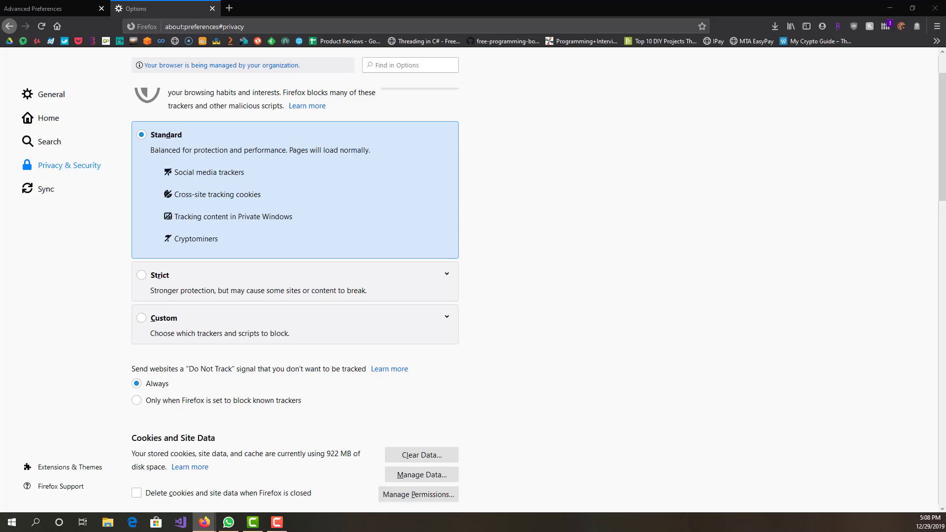
{"action": "left_click", "coordinate": [27, 8]}
Filter preferences by 'animate' and set image.mem.animated.discardable to false after resetting it
{"action": "triple_click", "coordinate": [169, 58]}
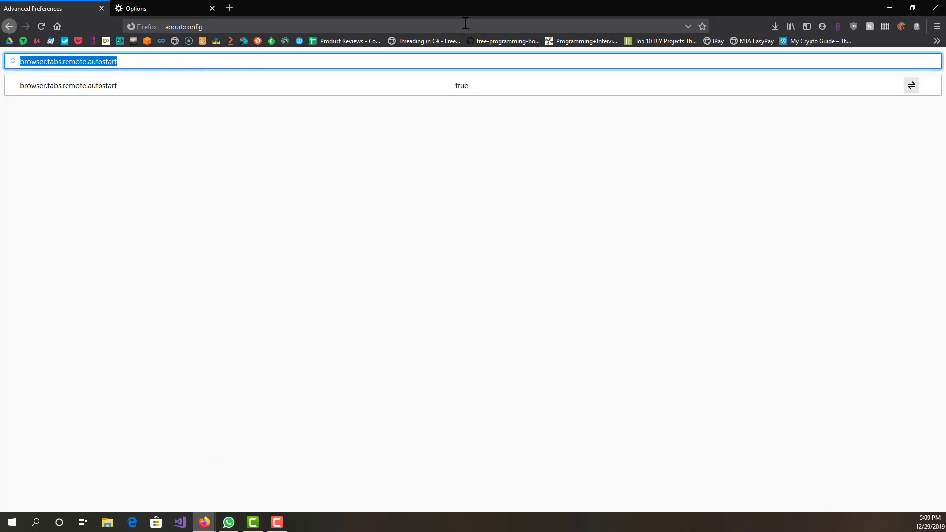
{"action": "type", "text": "ani"}
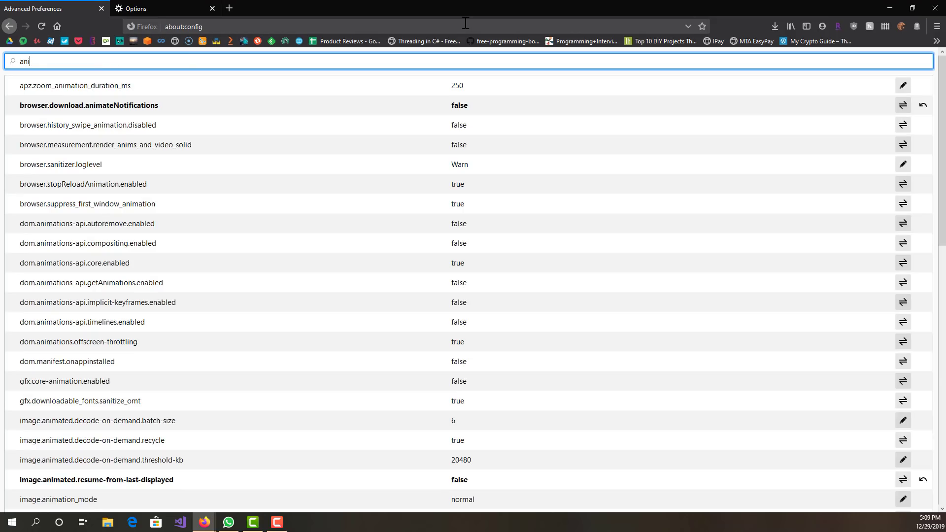
{"action": "type", "text": "mate"}
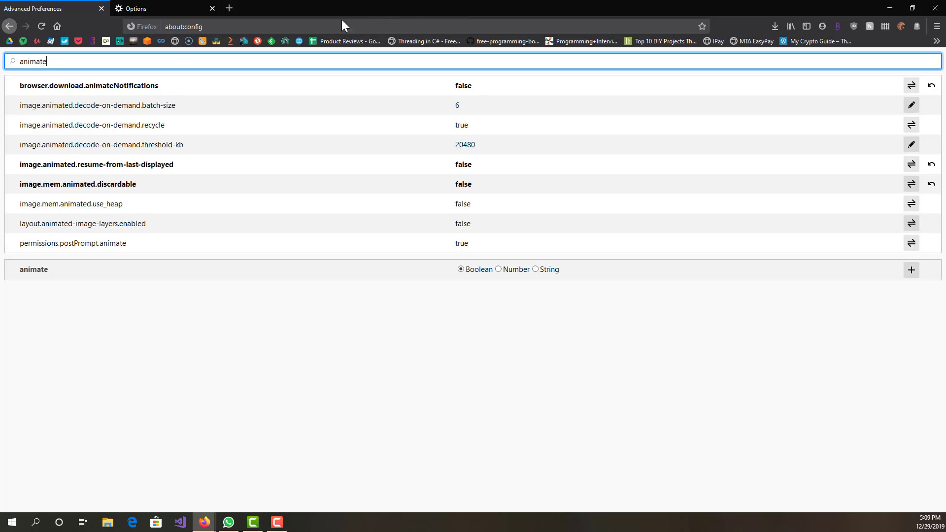
{"action": "left_click", "coordinate": [210, 184]}
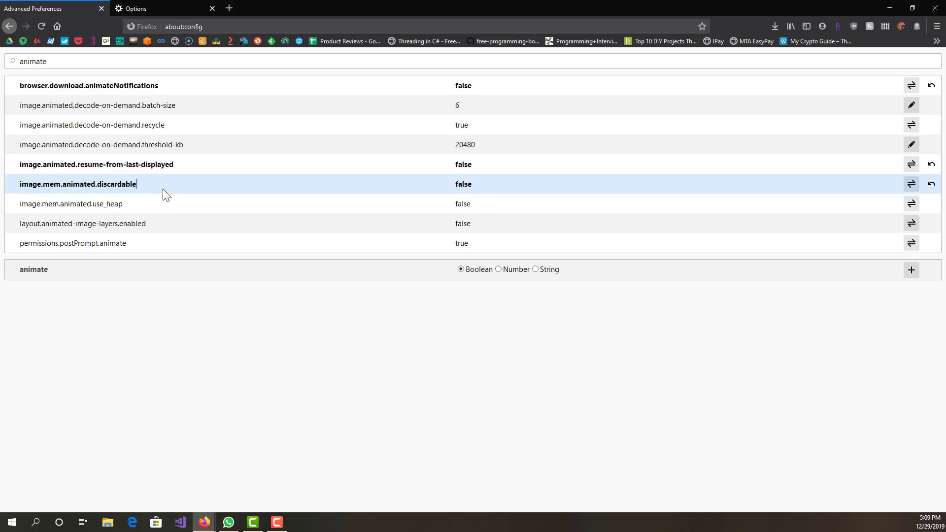
{"action": "left_click", "coordinate": [931, 183]}
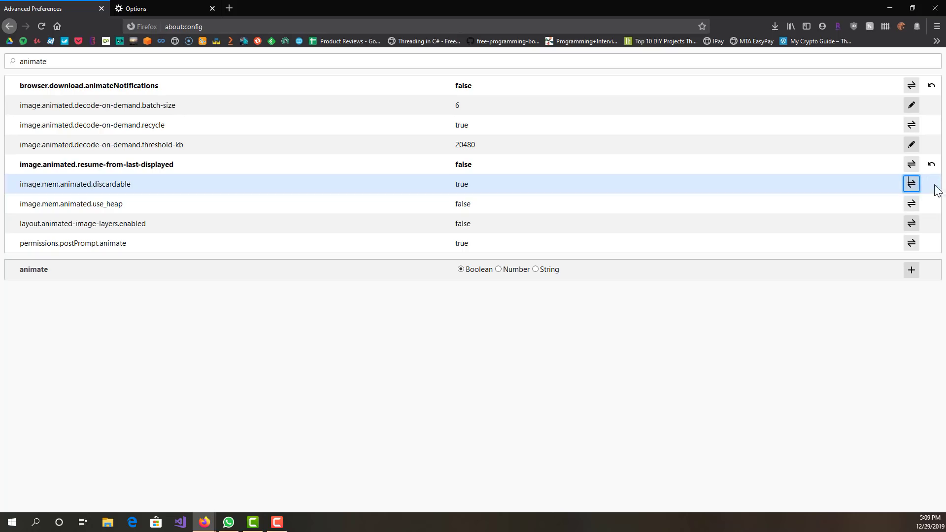
{"action": "left_click", "coordinate": [912, 183]}
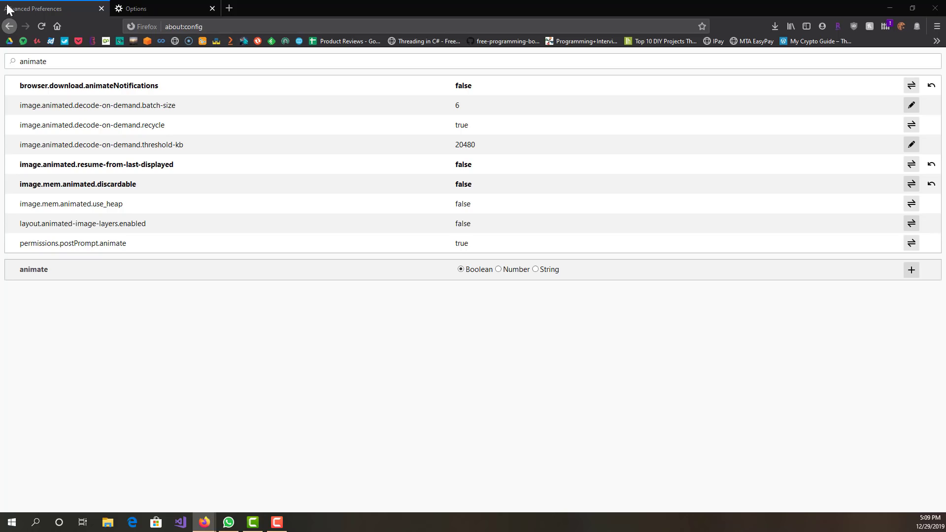
Load about:memory in a new third tab
{"action": "left_click", "coordinate": [230, 8]}
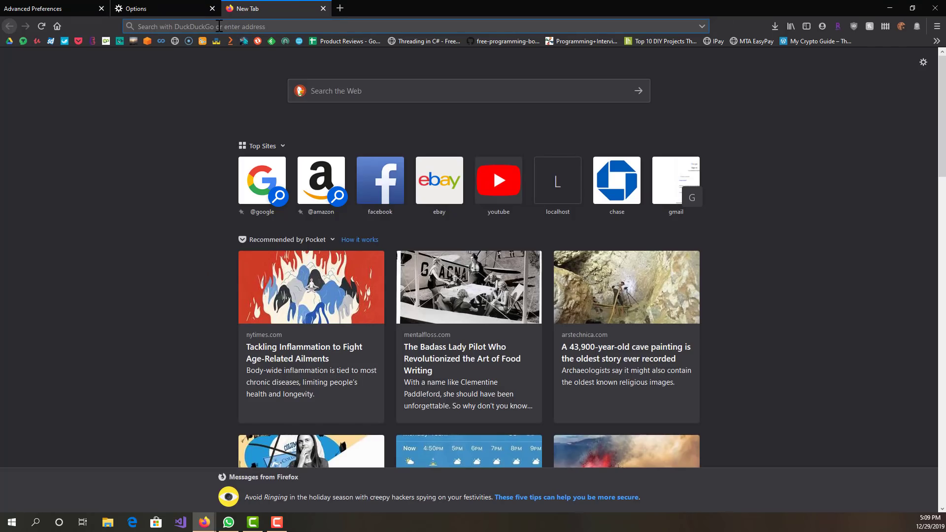
{"action": "type", "text": "abou"}
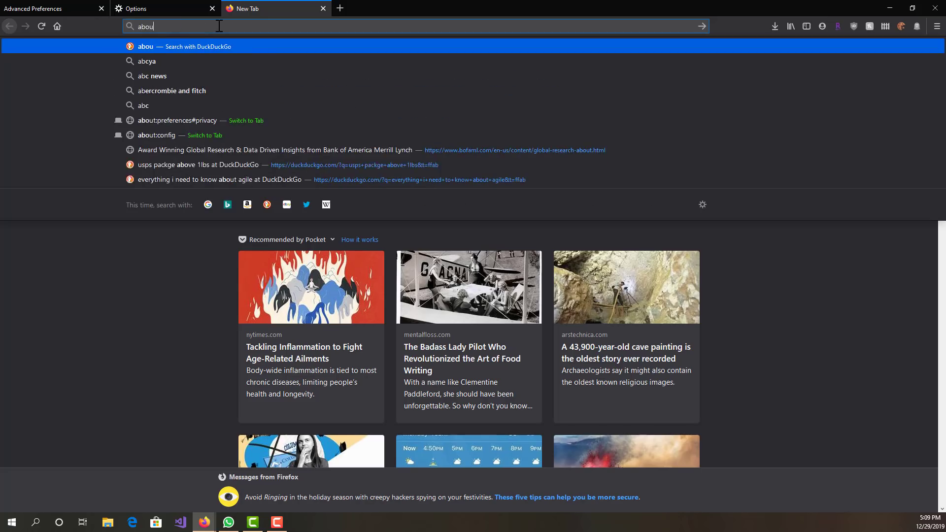
{"action": "type", "text": "t:mem"}
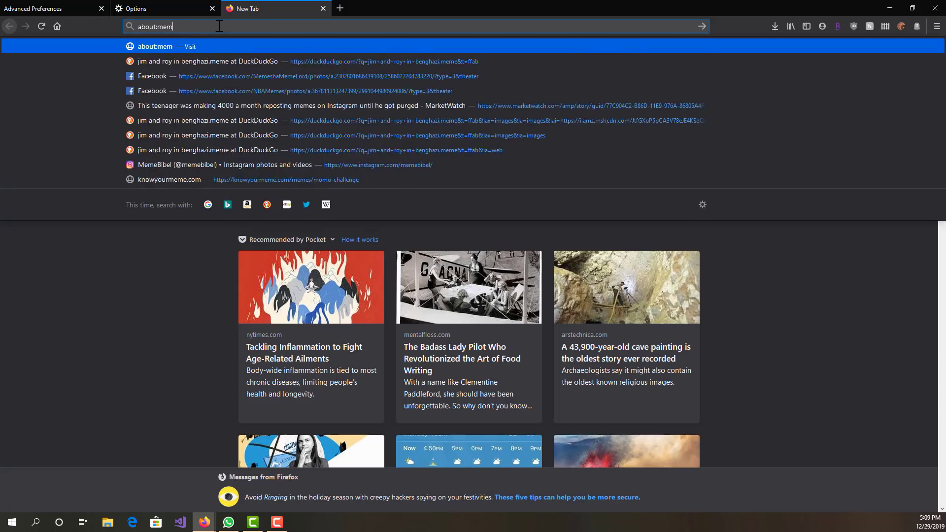
{"action": "type", "text": "ory"}
{"action": "key", "text": "Return"}
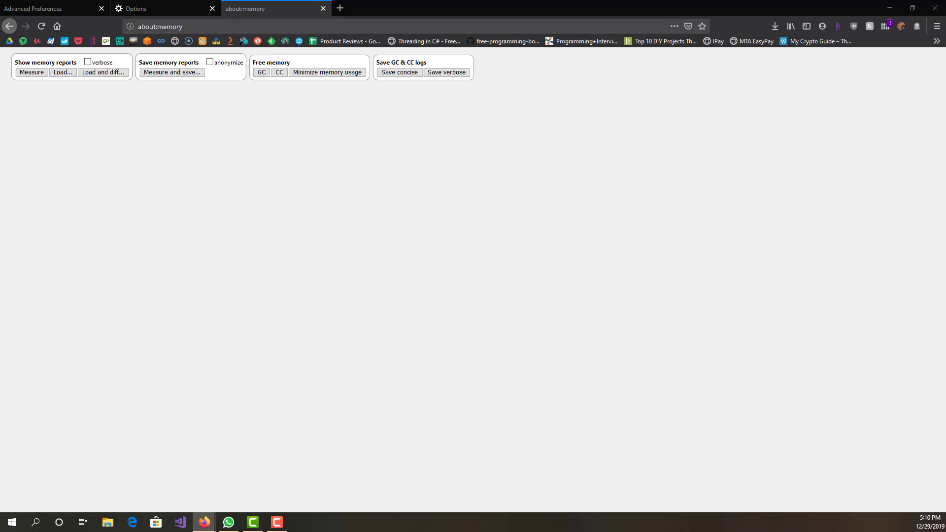
{"action": "left_click", "coordinate": [264, 26]}
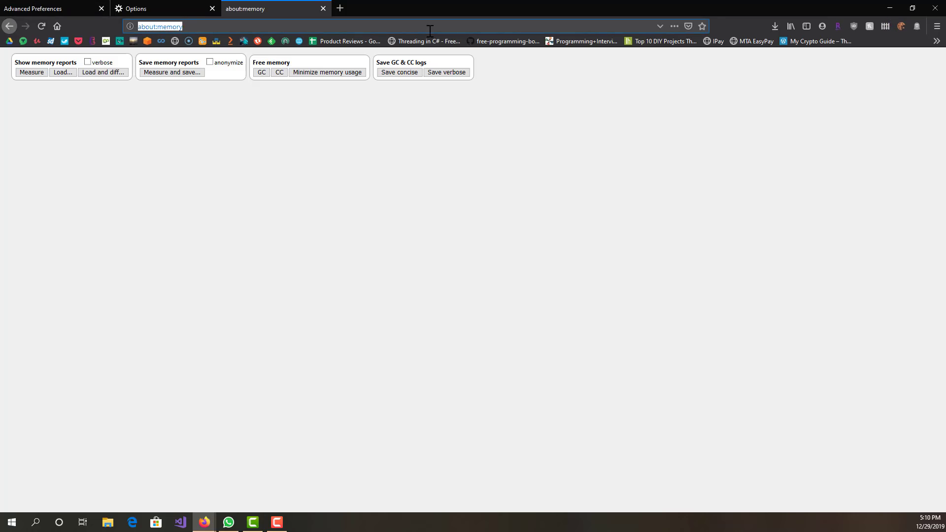
Replace the address with about:support to show Troubleshooting Information for version 71.0
{"action": "type", "text": "about:support"}
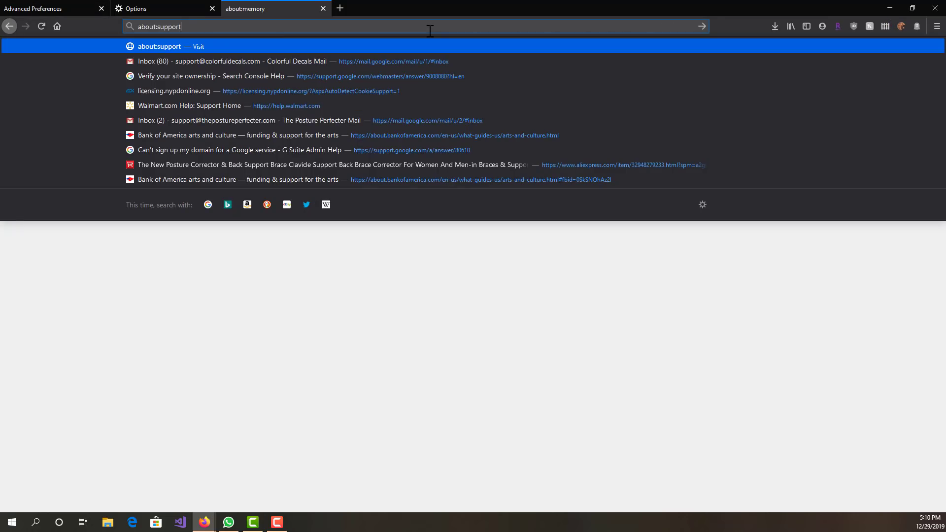
{"action": "key", "text": "Return"}
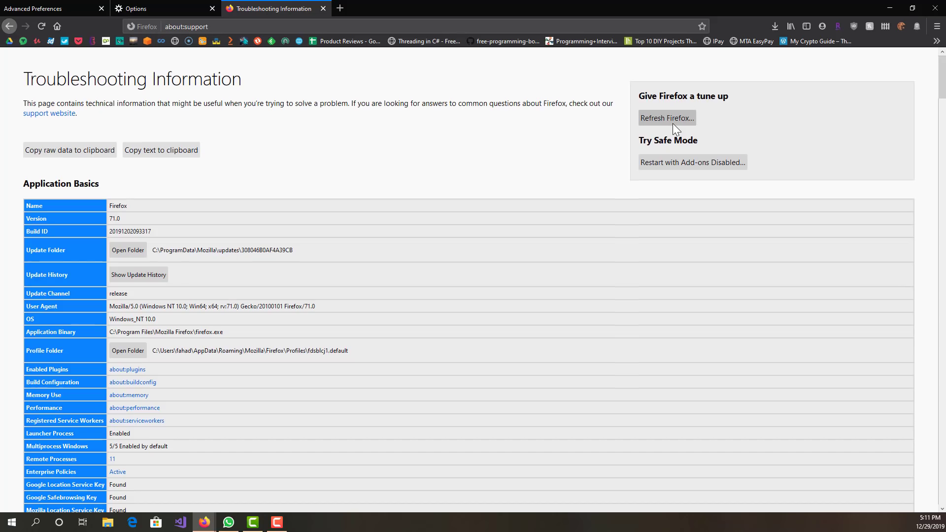
{"action": "scroll", "coordinate": [673, 123], "scroll_direction": "down", "scroll_amount": 3}
{"action": "scroll", "coordinate": [673, 123], "scroll_direction": "up", "scroll_amount": 3}
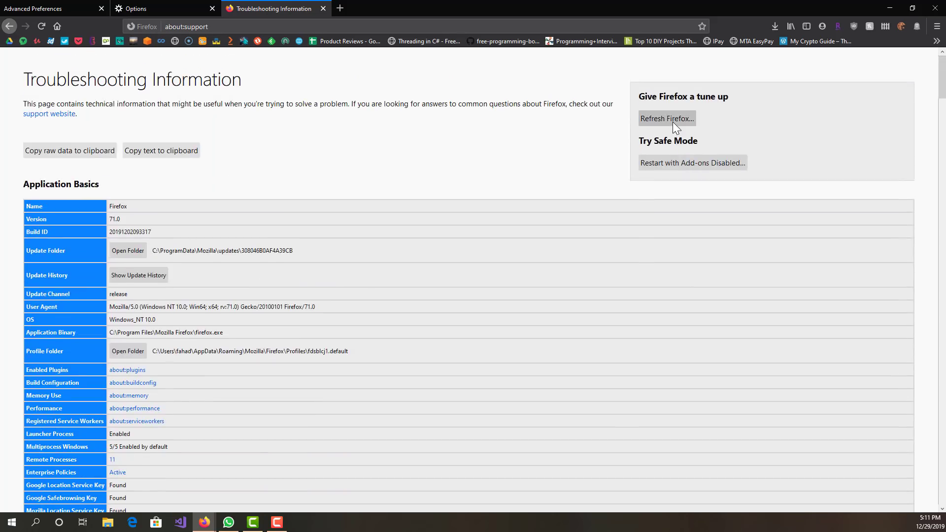